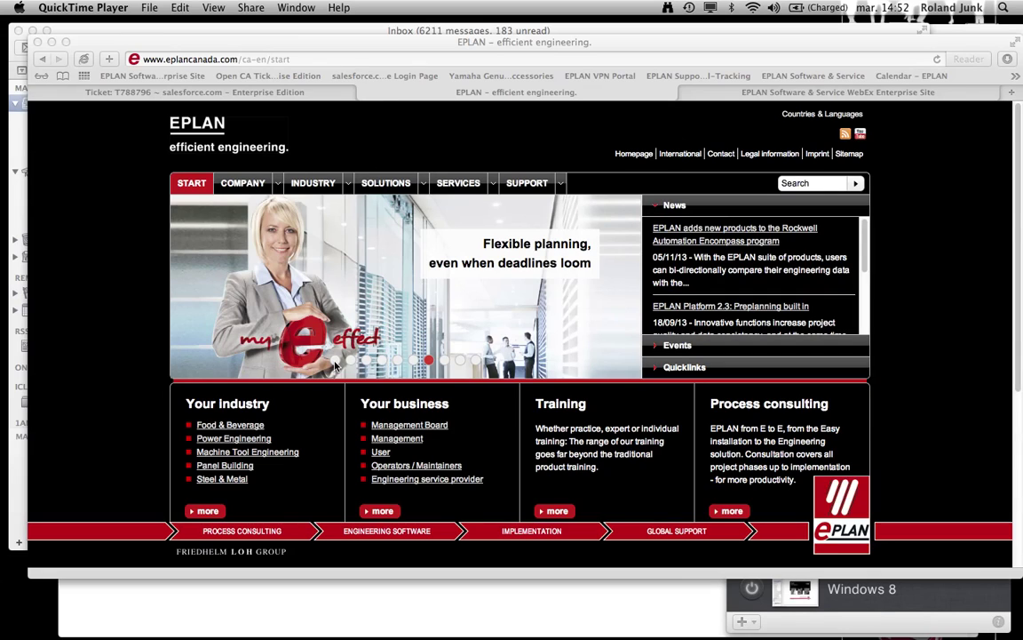
Step: Switch from the Safari EPLAN Canada page to the EPLAN Electric P8 project Test IAB import 2
left_click(334, 365)
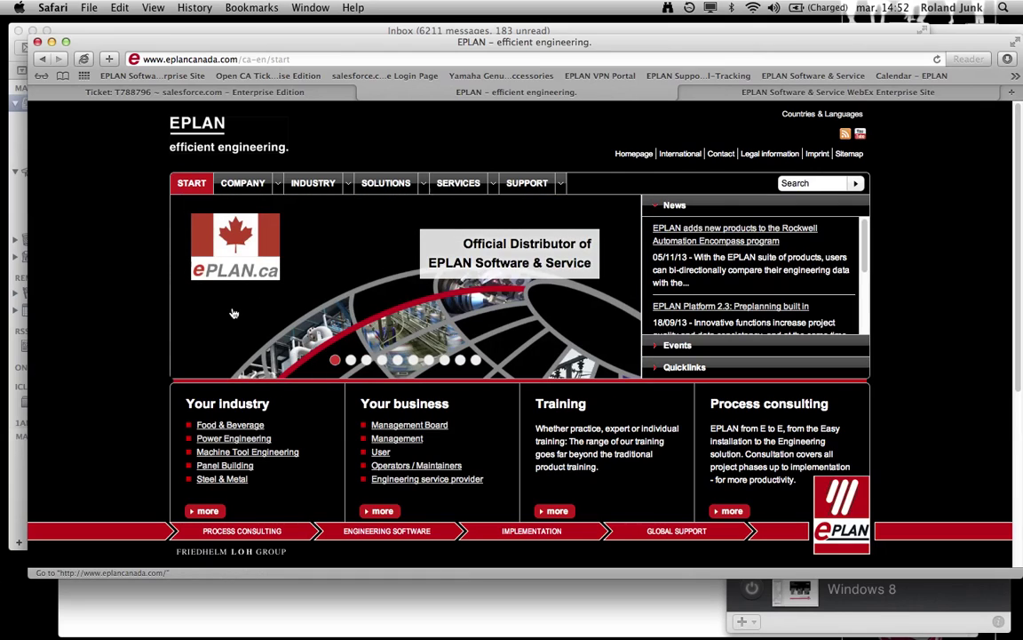
key("super+Tab")
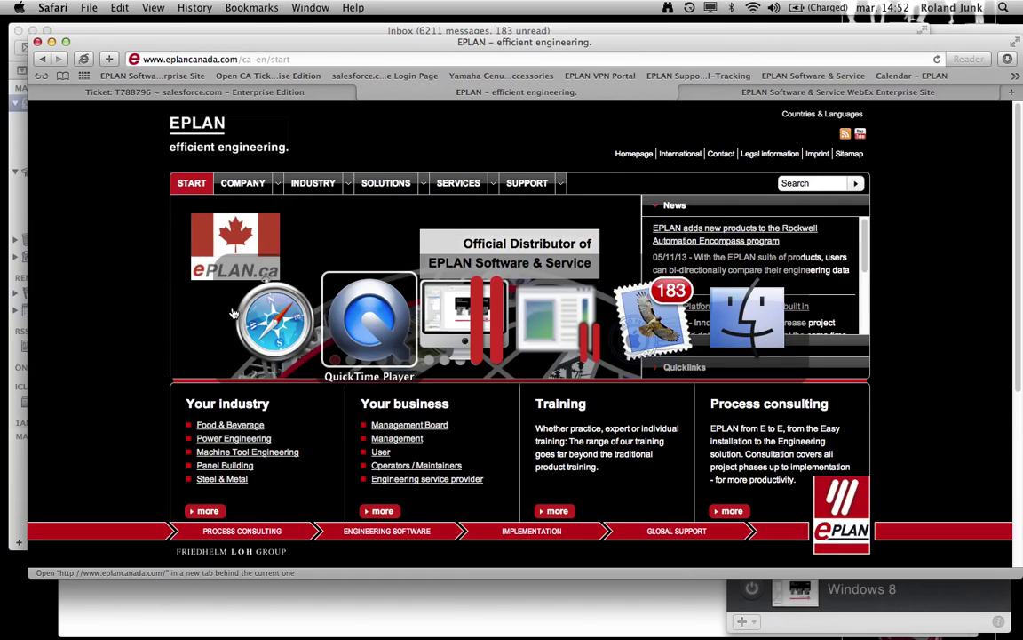
key("super+Tab")
key("super+Tab")
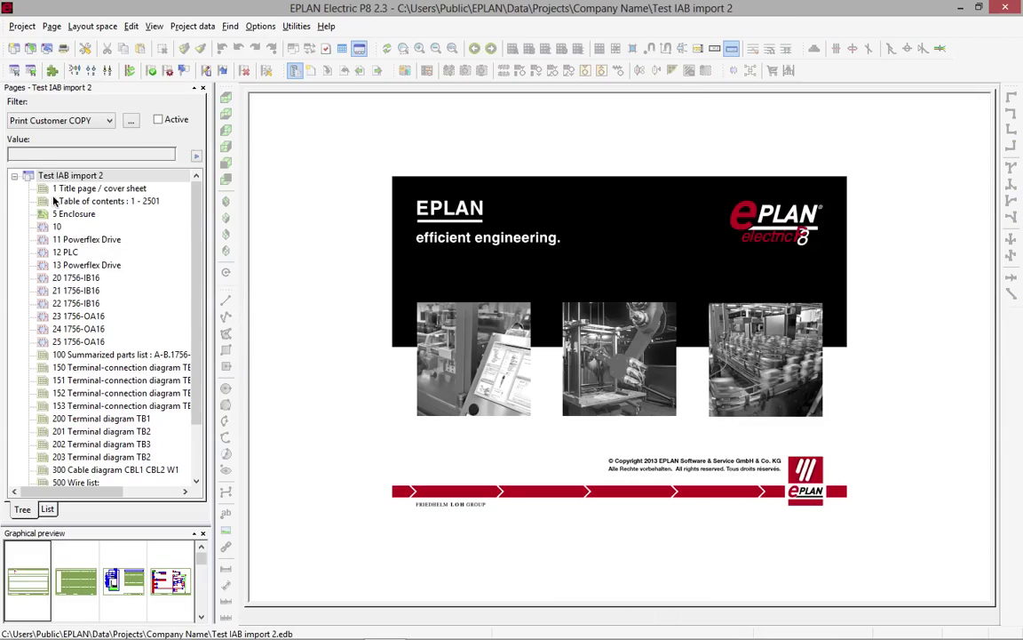
Step: View page 1 cover sheet, page 13 Powerflex Drive schematic, then page 100 summarized parts list
double_click(105, 193)
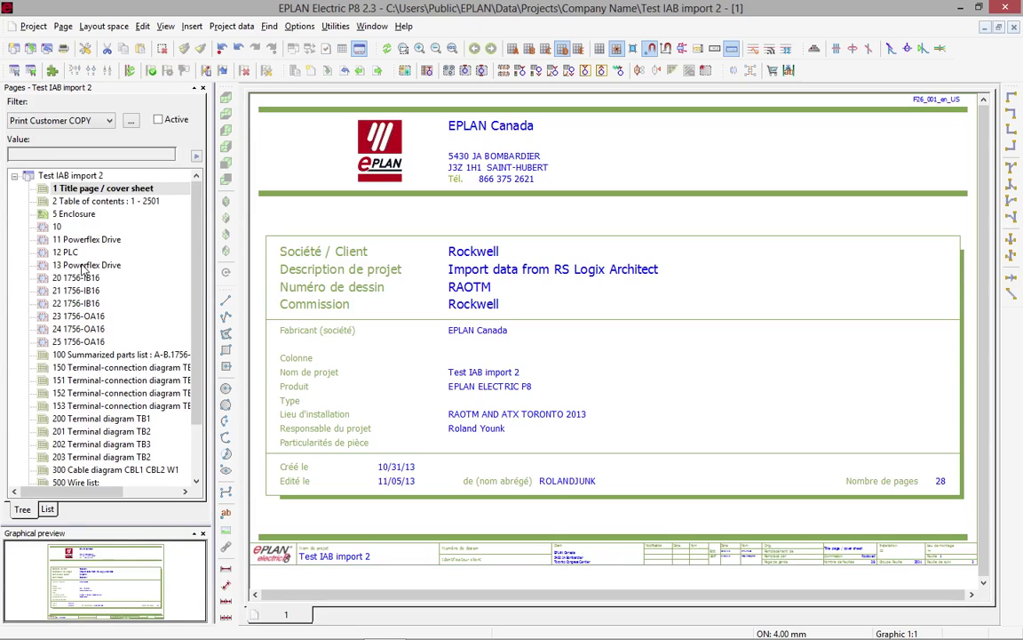
double_click(84, 264)
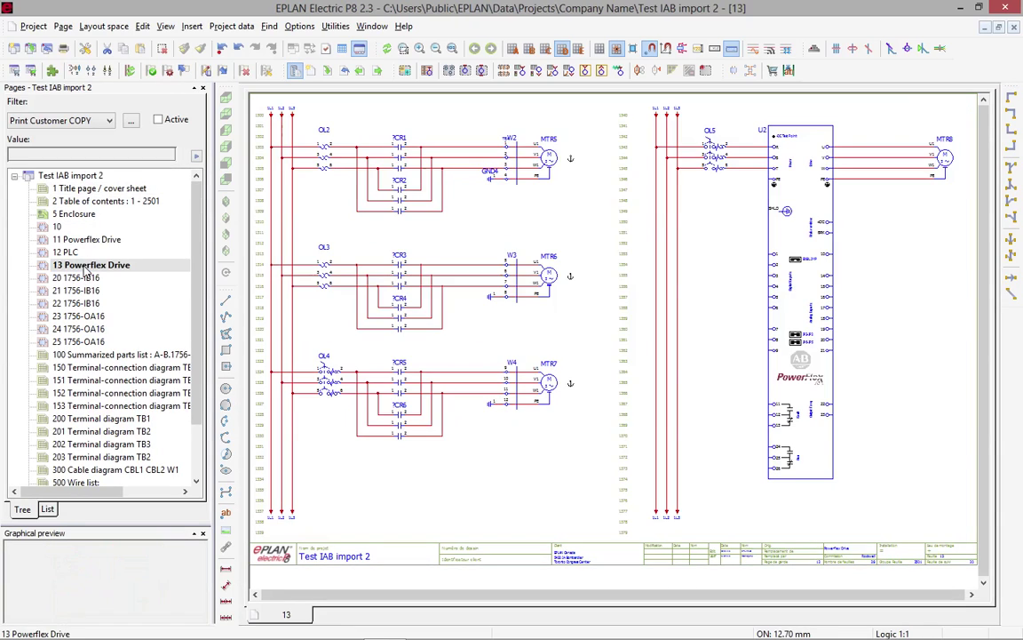
double_click(90, 355)
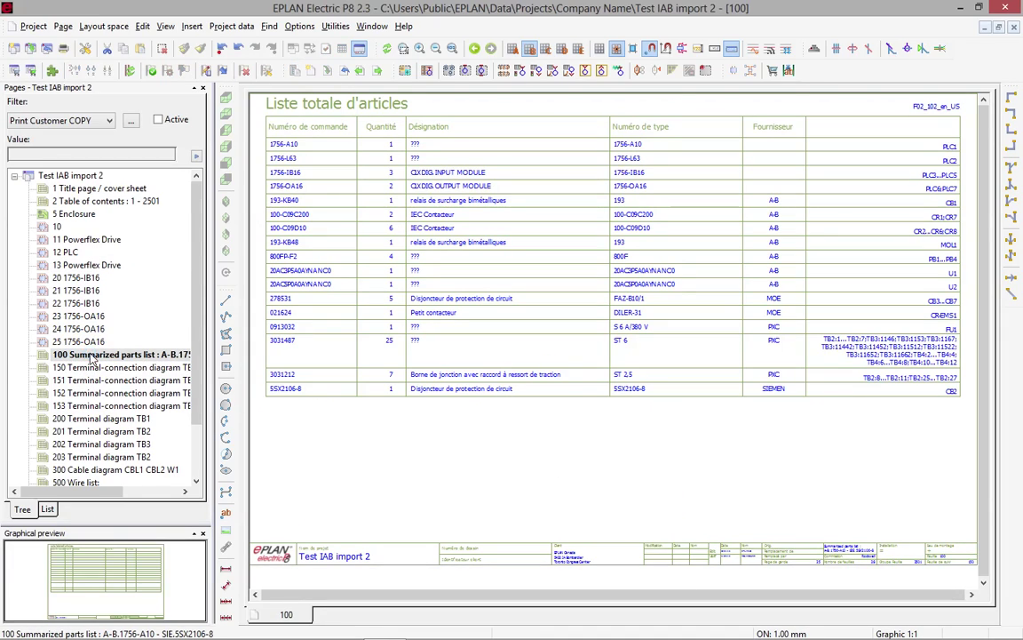
Step: Open the Reports dialog via Utilities > Reports > Generate and show its Templates
left_click(335, 27)
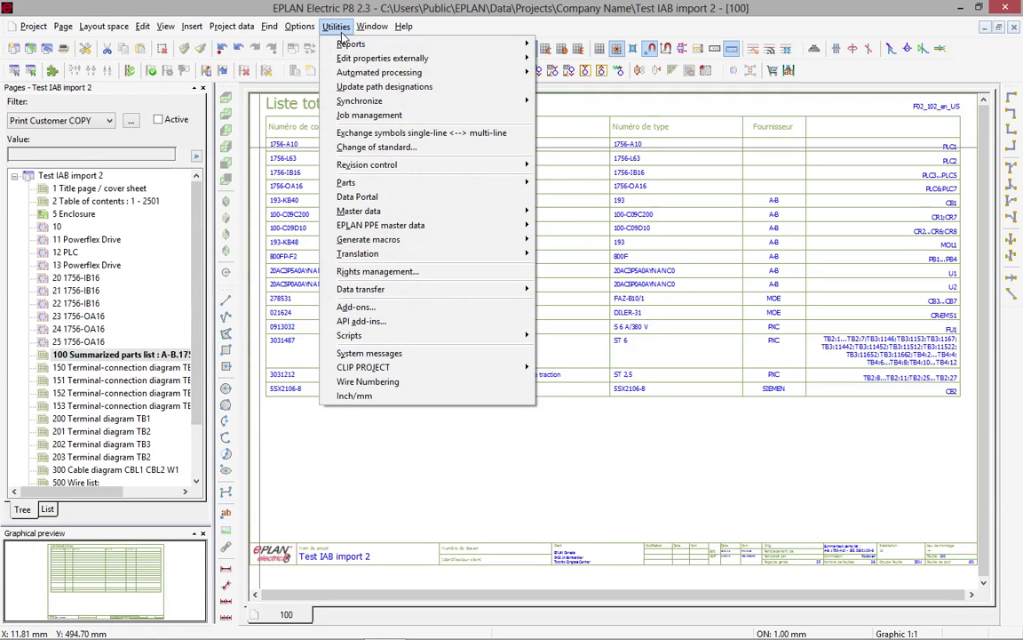
mouse_move(355, 44)
left_click(560, 43)
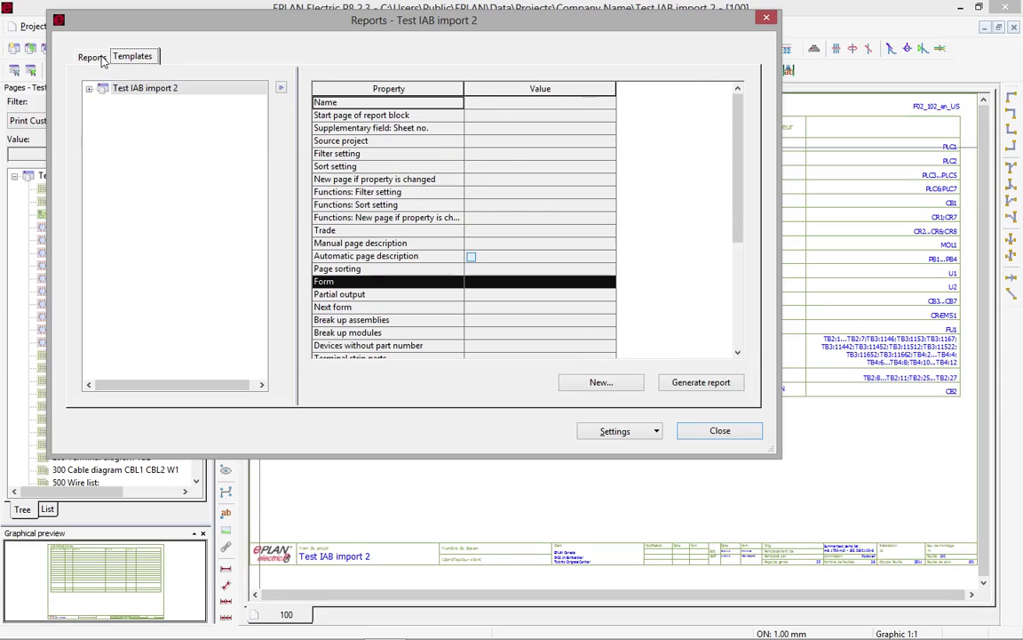
left_click(93, 57)
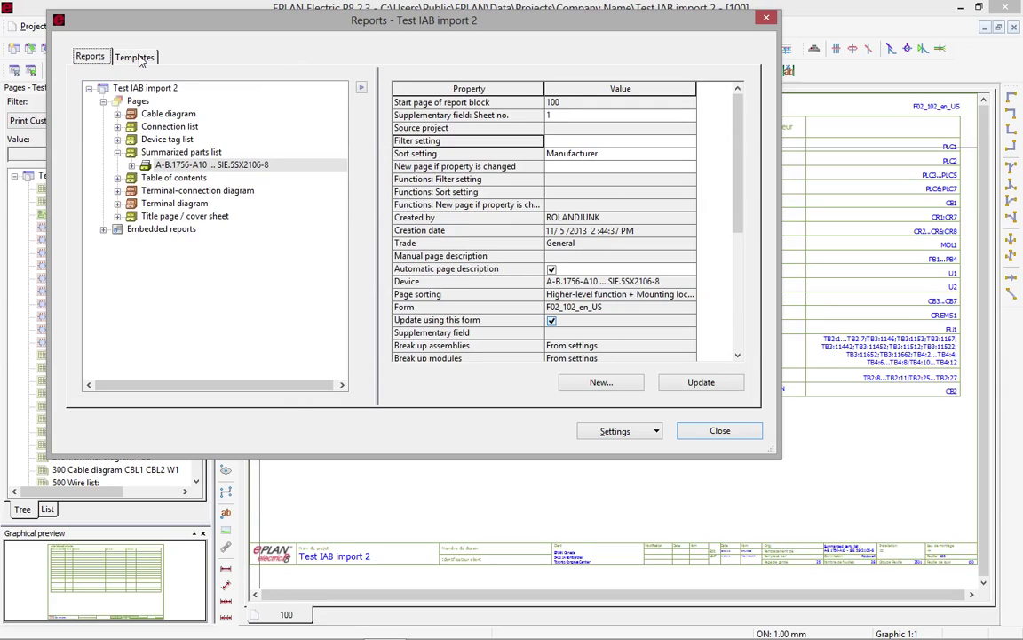
left_click(135, 56)
Step: Select Connection list template 0001 and browse for a replacement for its BRADY LAT-17-361_en_US form
left_click(89, 88)
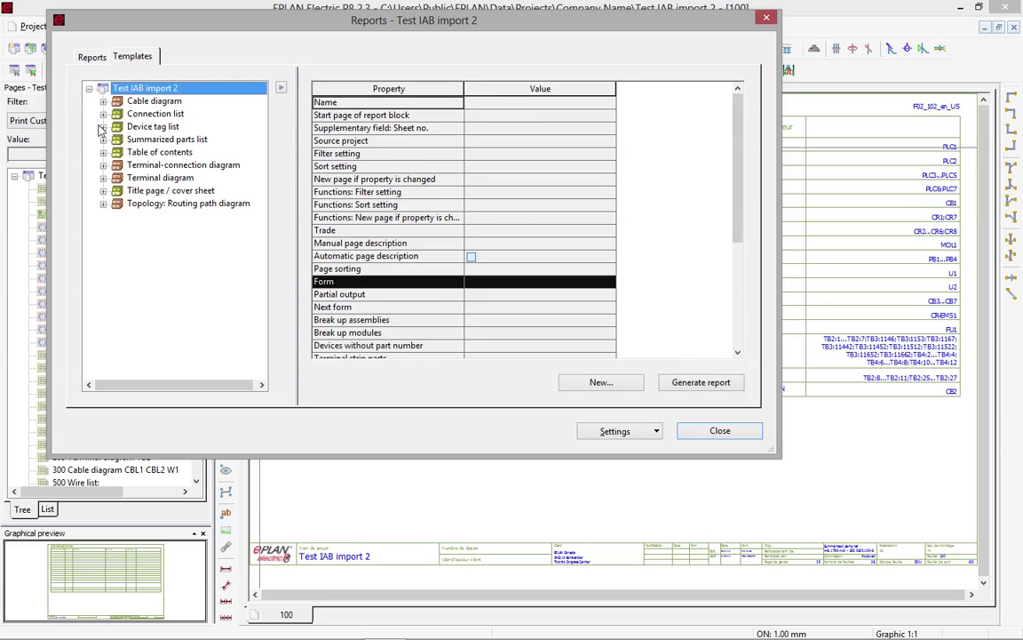
left_click(103, 114)
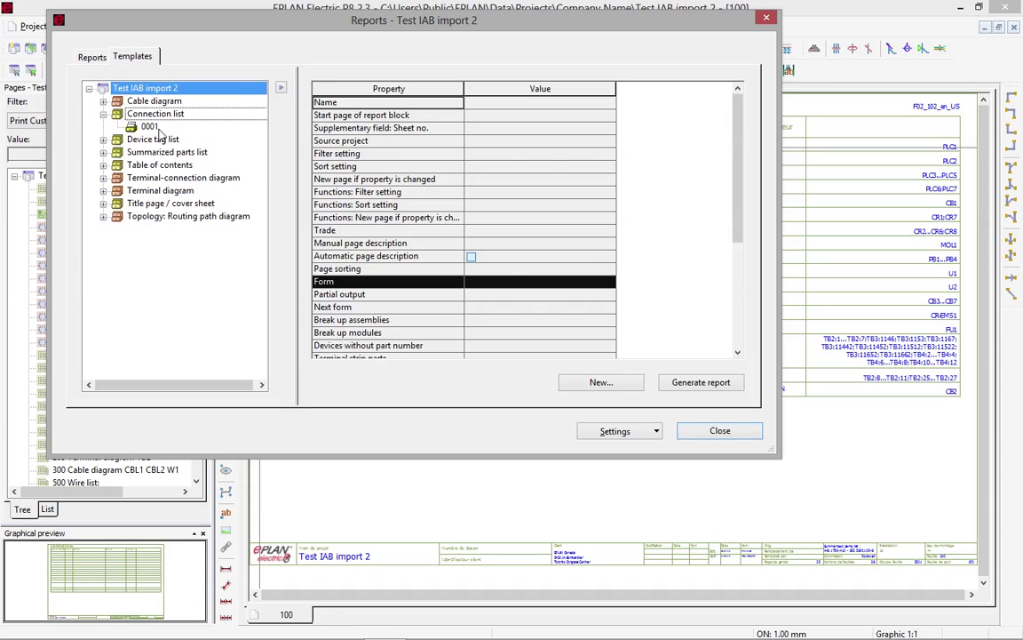
left_click(157, 128)
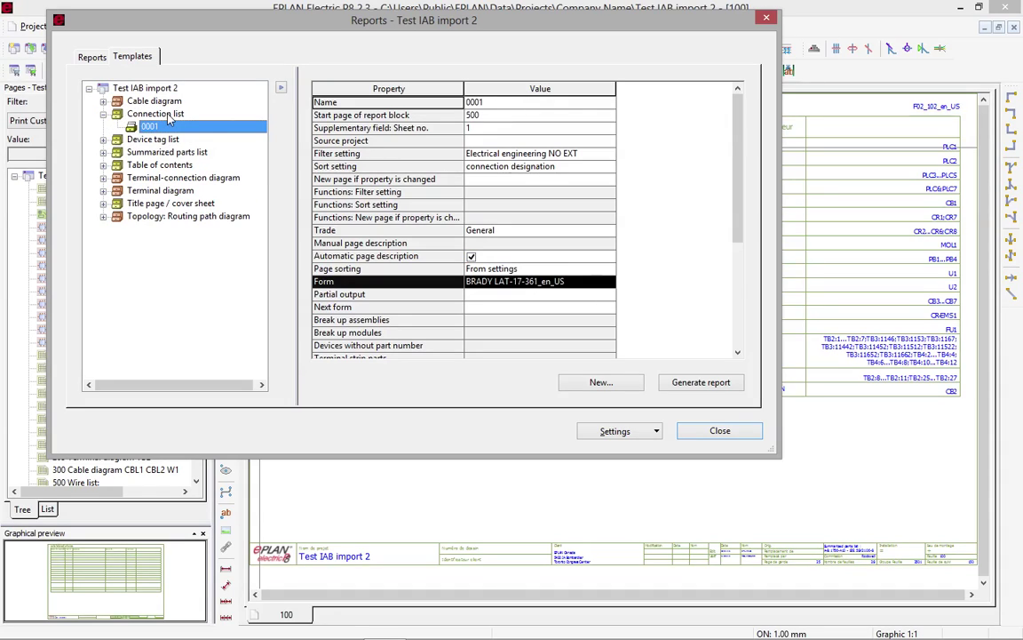
left_click(568, 283)
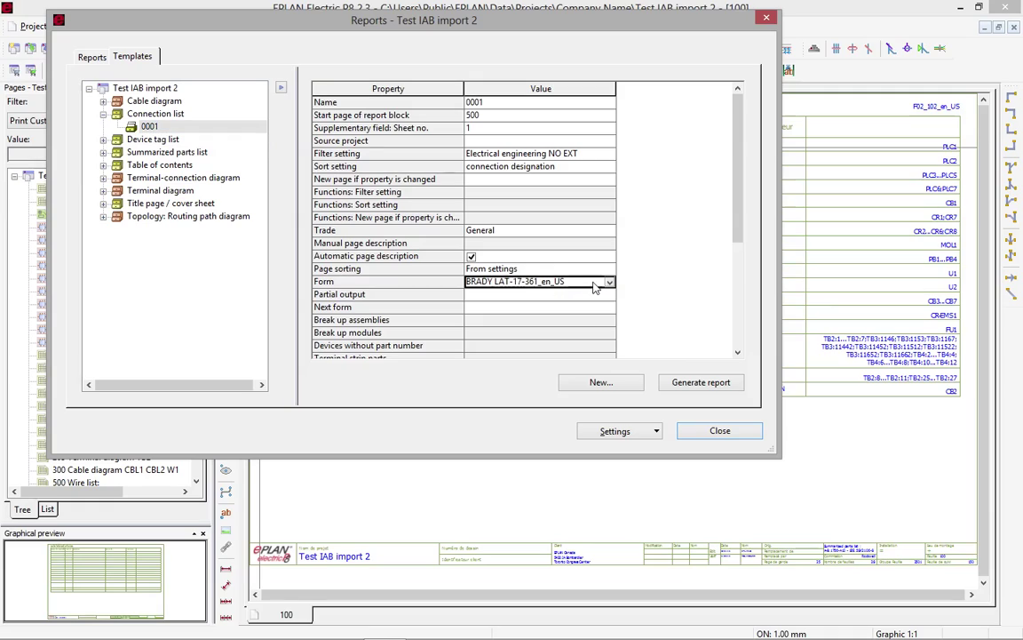
left_click(610, 282)
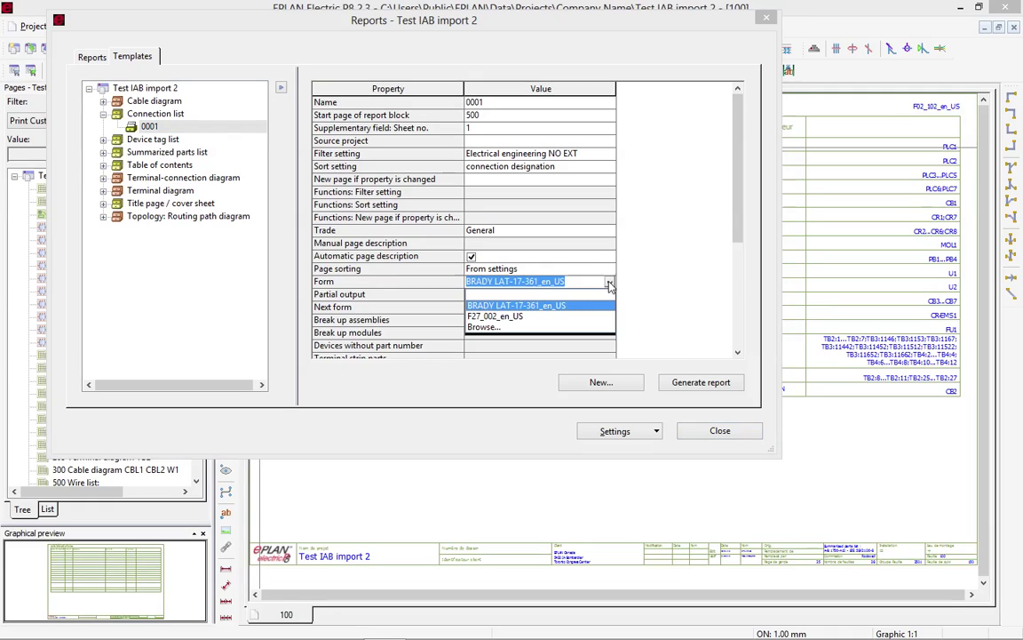
left_click(532, 308)
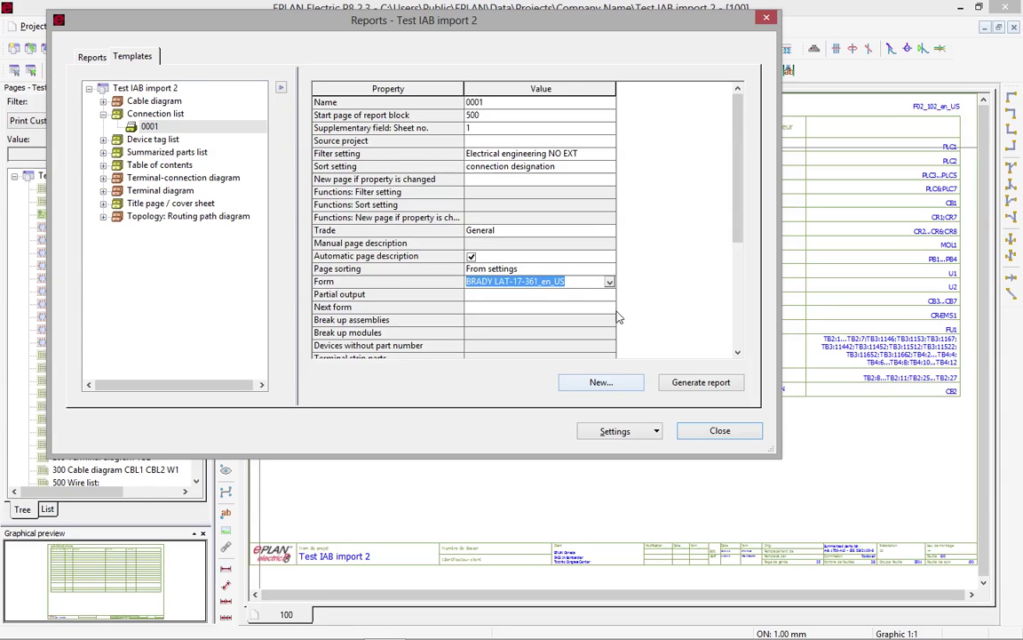
left_click(609, 282)
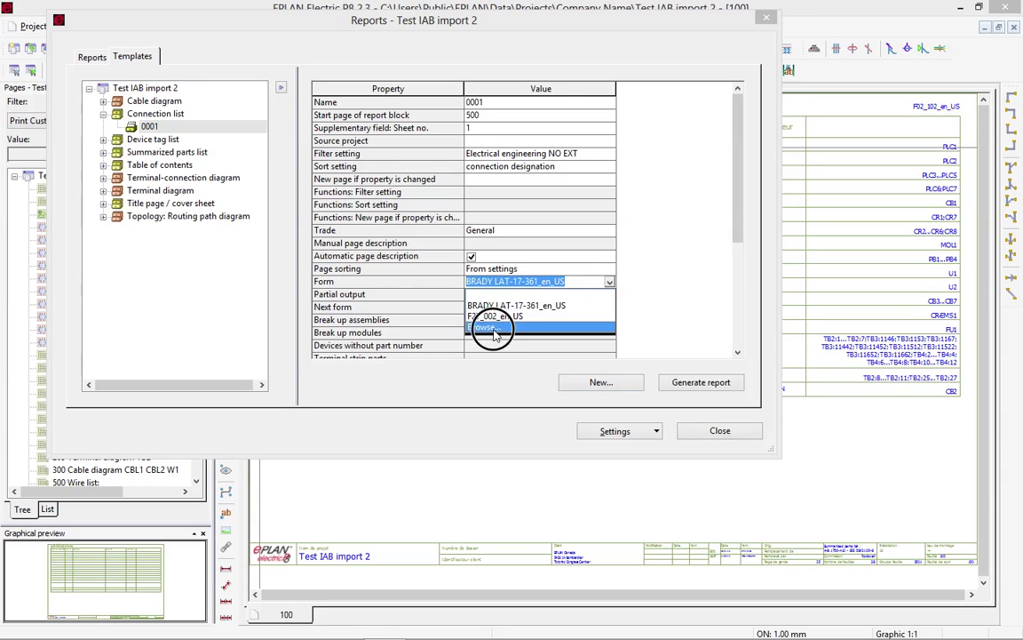
left_click(492, 329)
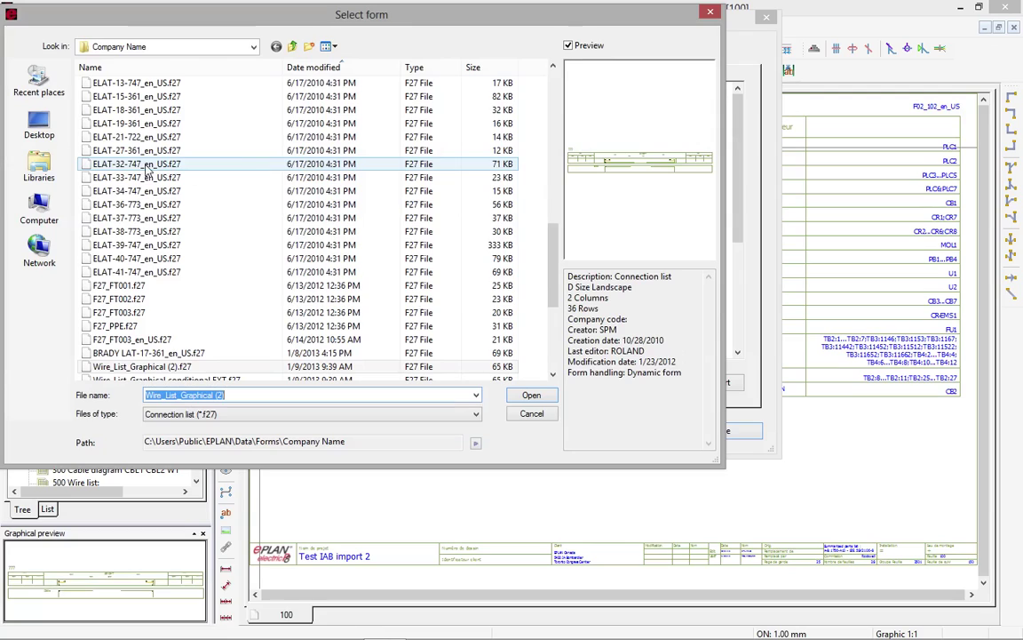
Step: Assign BRADY LAT-5-759_en_US as template 0001's form, regenerate the wire list, and close Reports
left_click(146, 138)
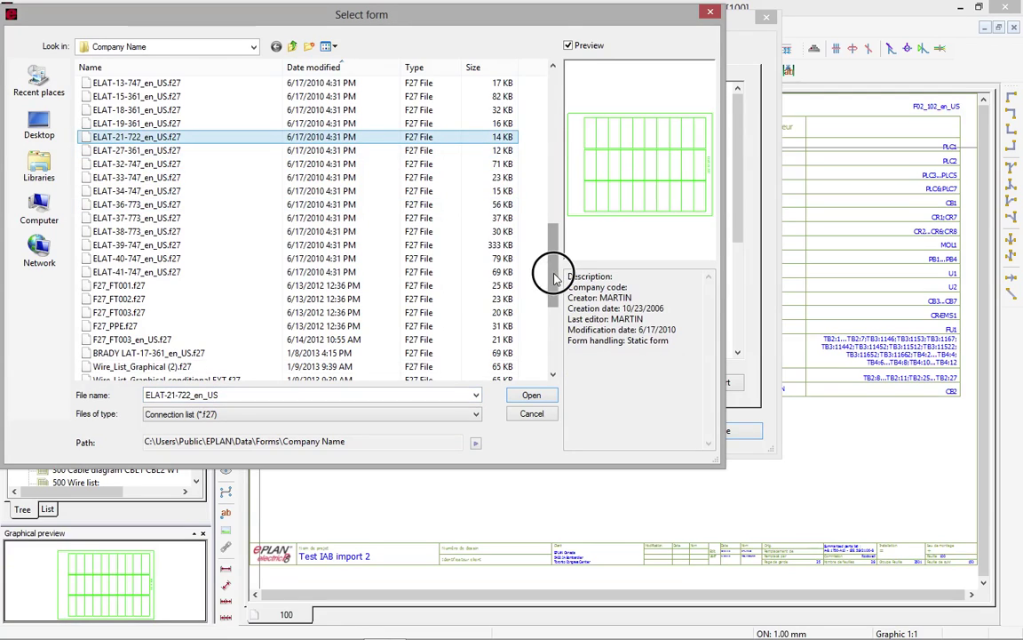
left_click_drag(553, 274, 552, 111)
left_click(160, 123)
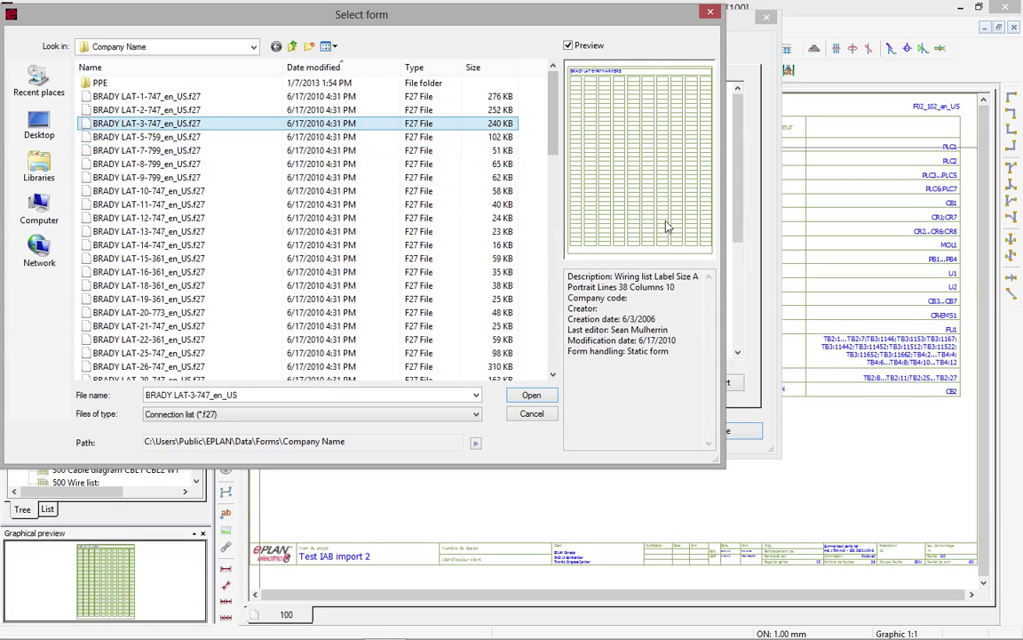
left_click(133, 136)
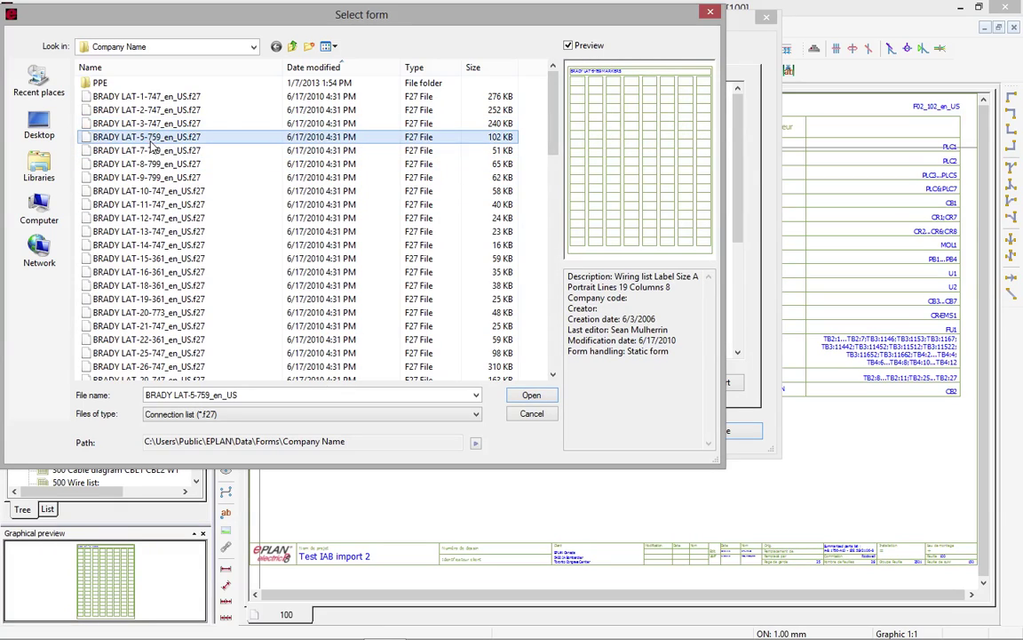
left_click(530, 396)
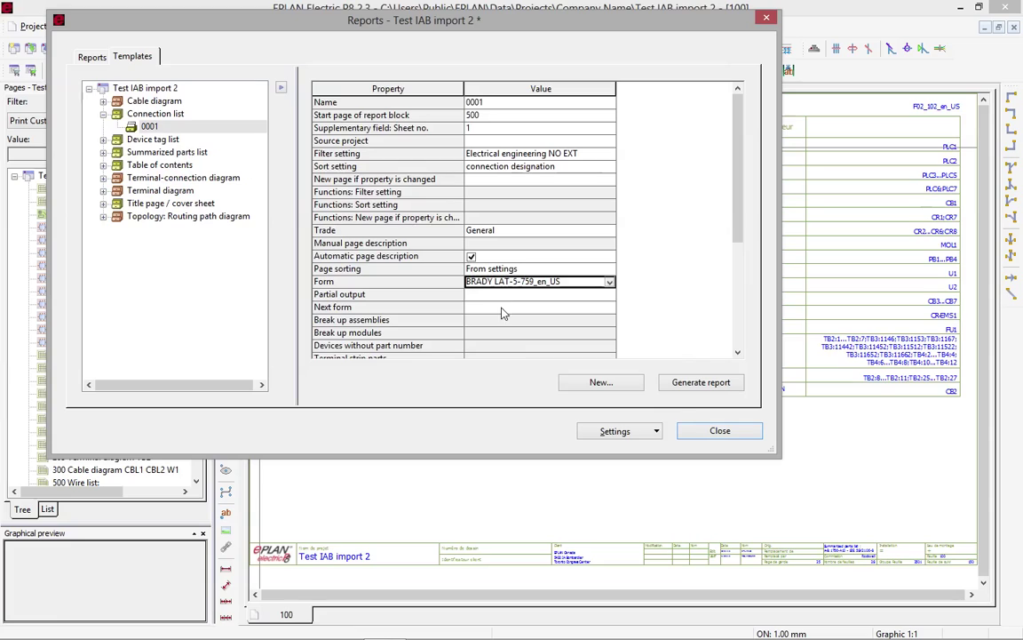
left_click(707, 382)
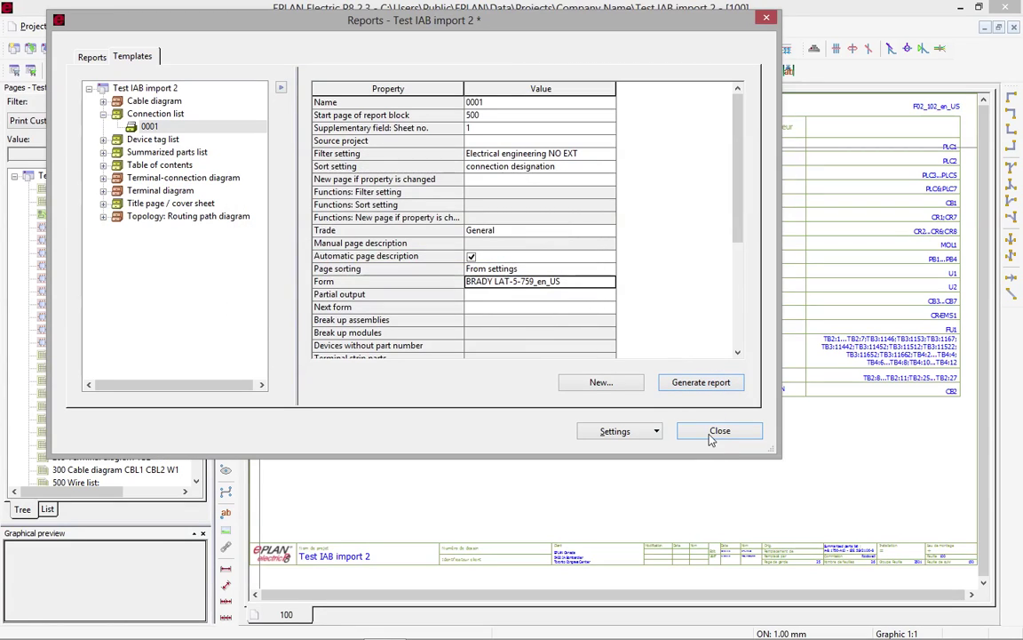
left_click(715, 433)
Step: Open page 500 Wire list and keep FN1_076_en_US as the pages' standard plot frame
left_click(193, 423)
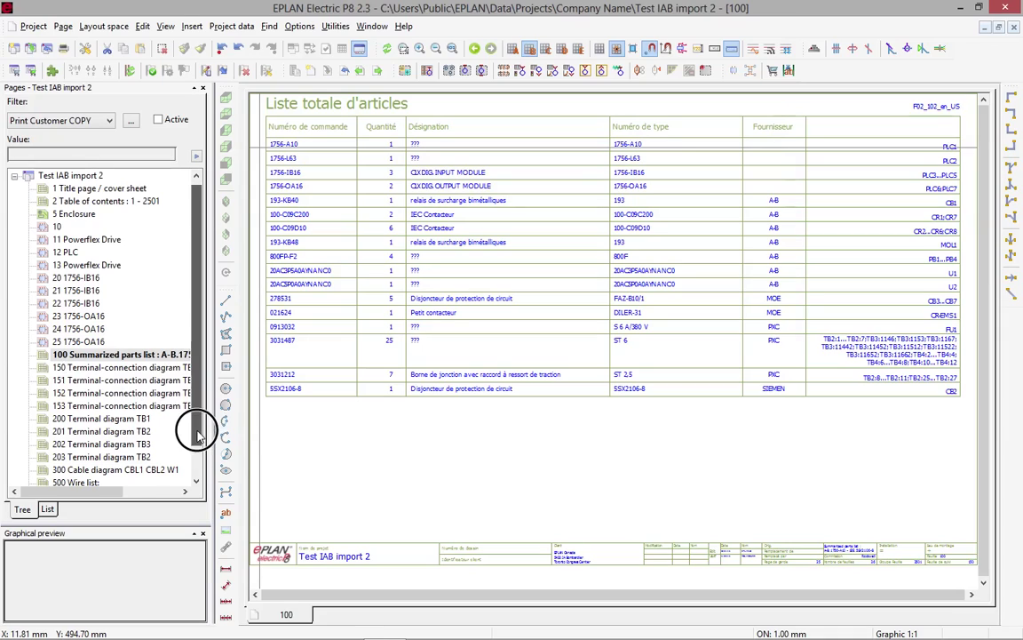
left_click(93, 444)
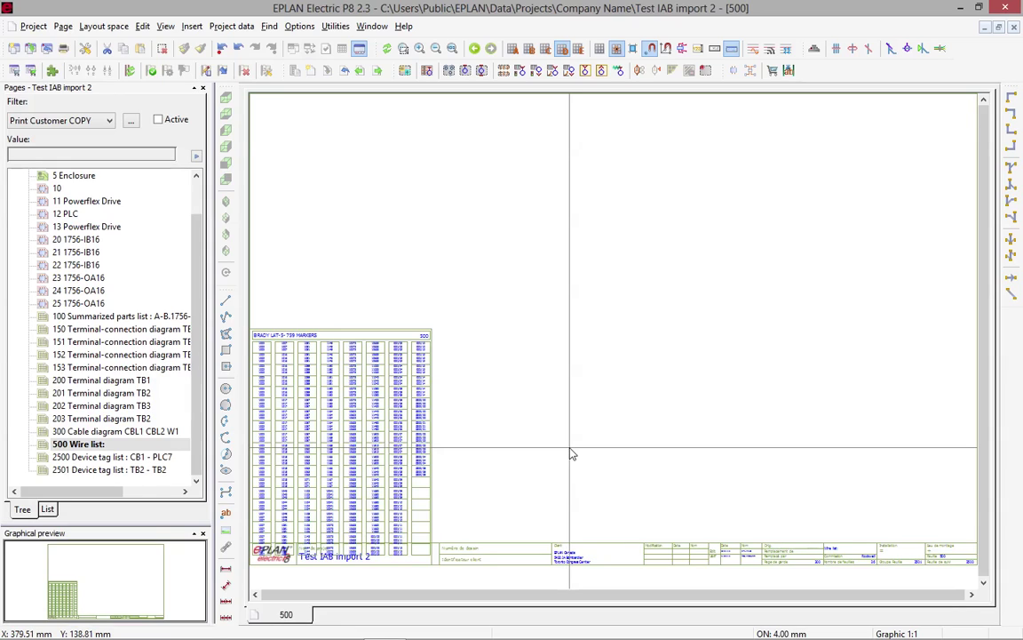
left_click(86, 48)
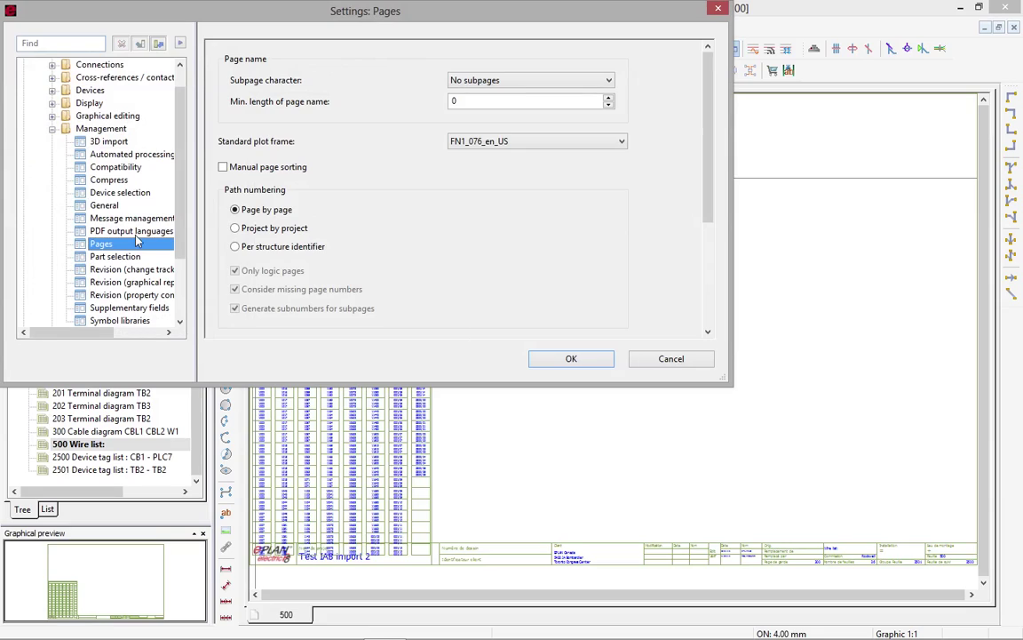
left_click(223, 129)
left_click(179, 216)
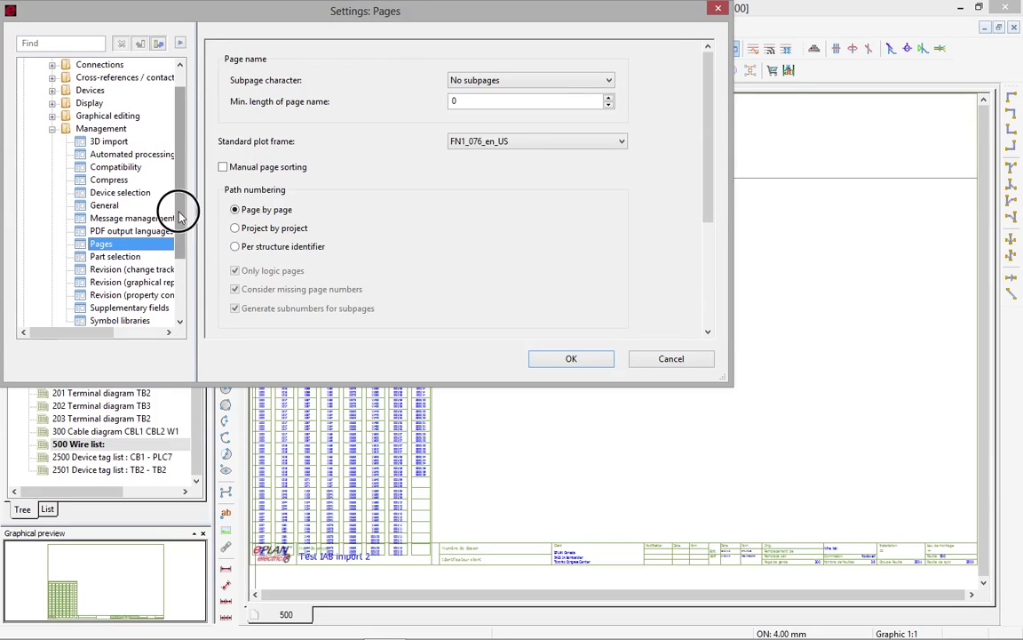
left_click_drag(178, 216, 178, 190)
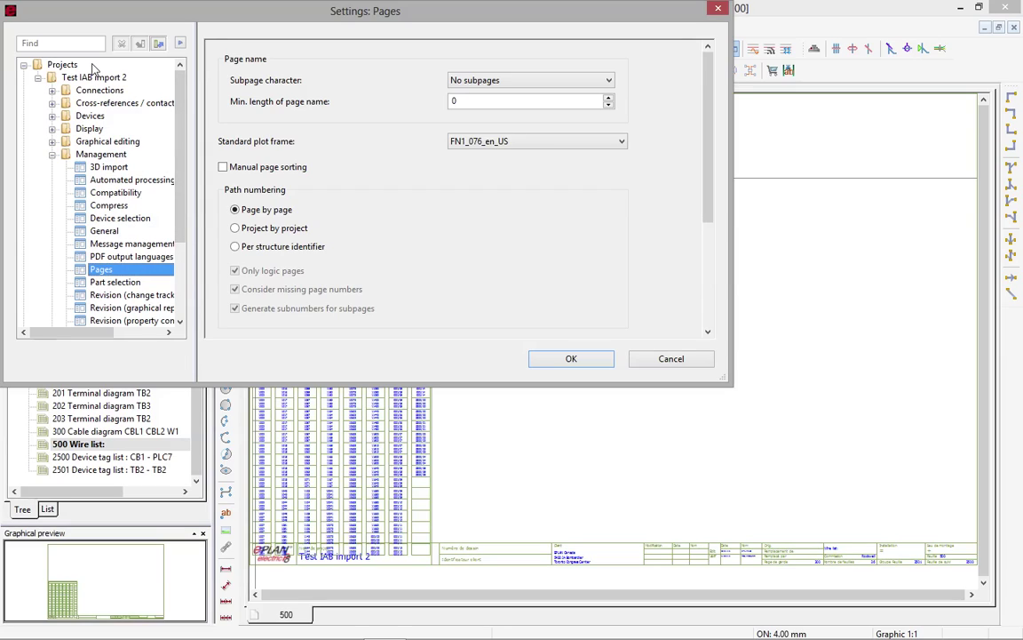
left_click(64, 65)
left_click(98, 90)
left_click(107, 272)
left_click(586, 144)
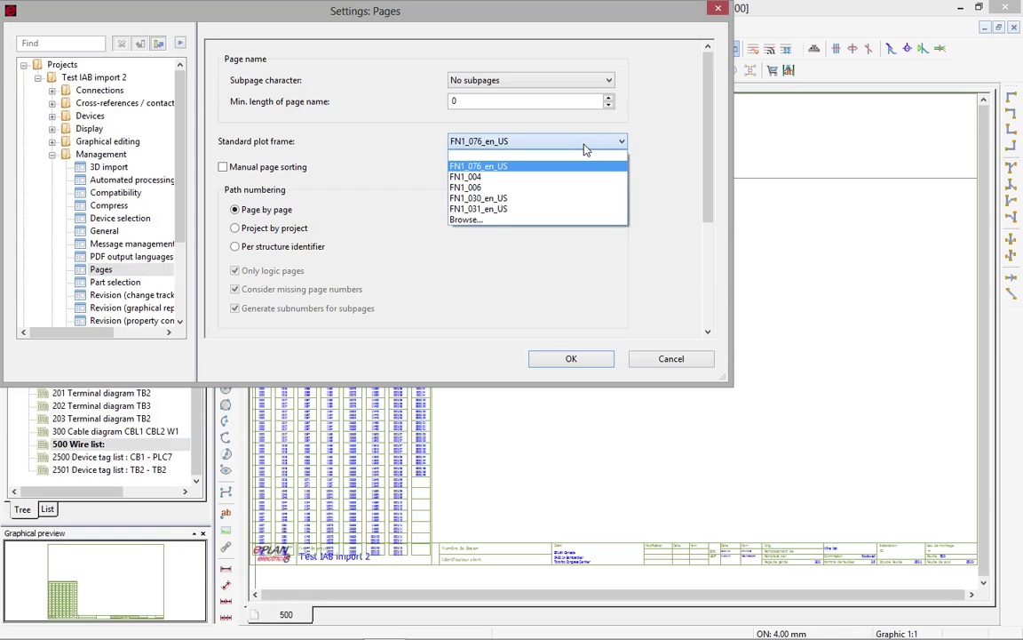
left_click(586, 147)
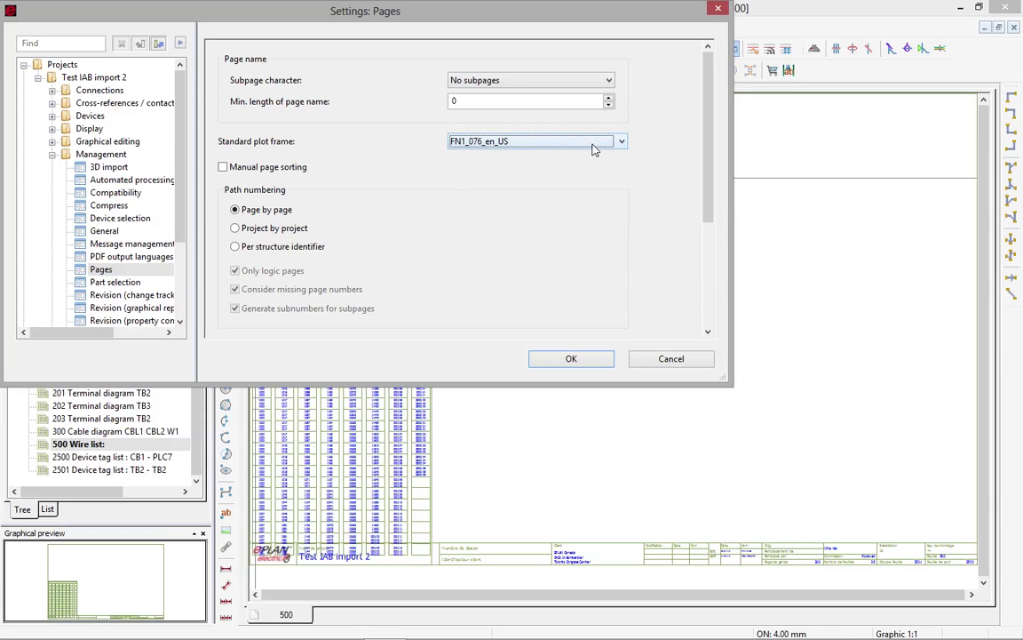
left_click(573, 362)
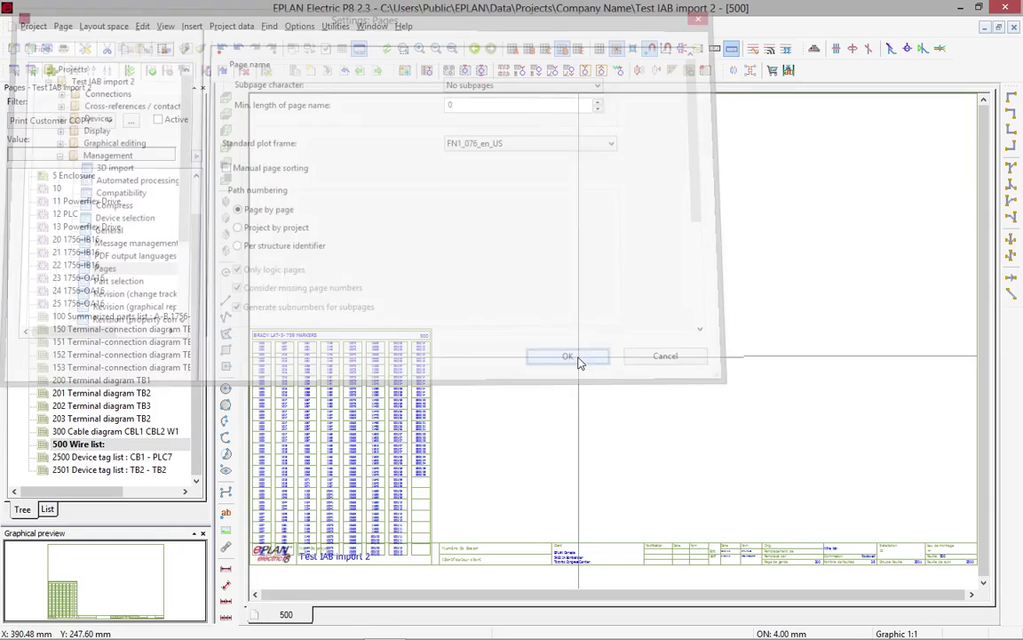
Step: Bring up the form file browser via Utilities > Master data > Form > Open
left_click(330, 28)
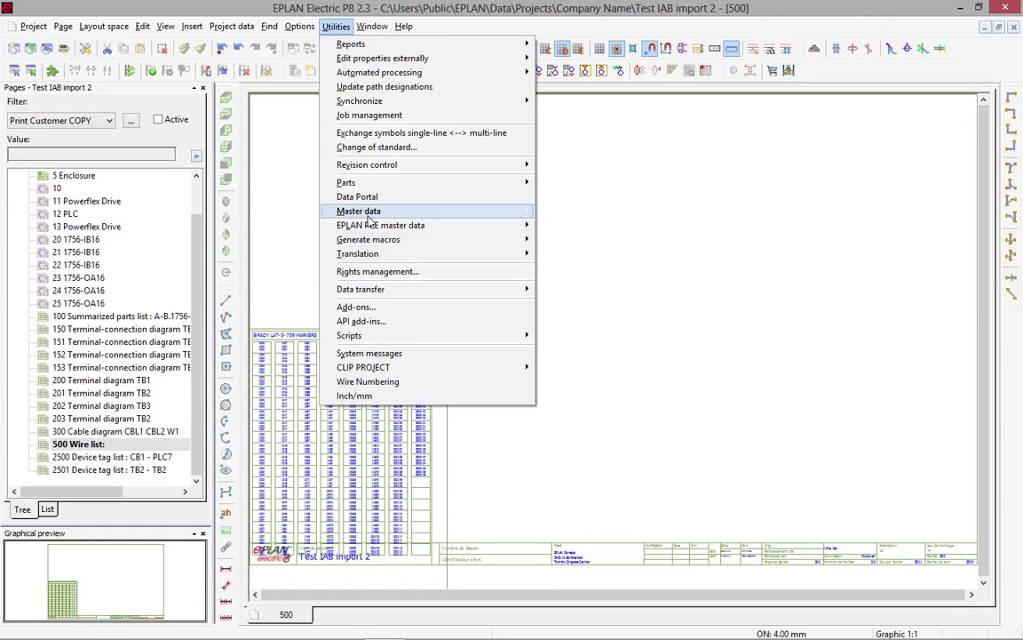
mouse_move(373, 211)
left_click(585, 284)
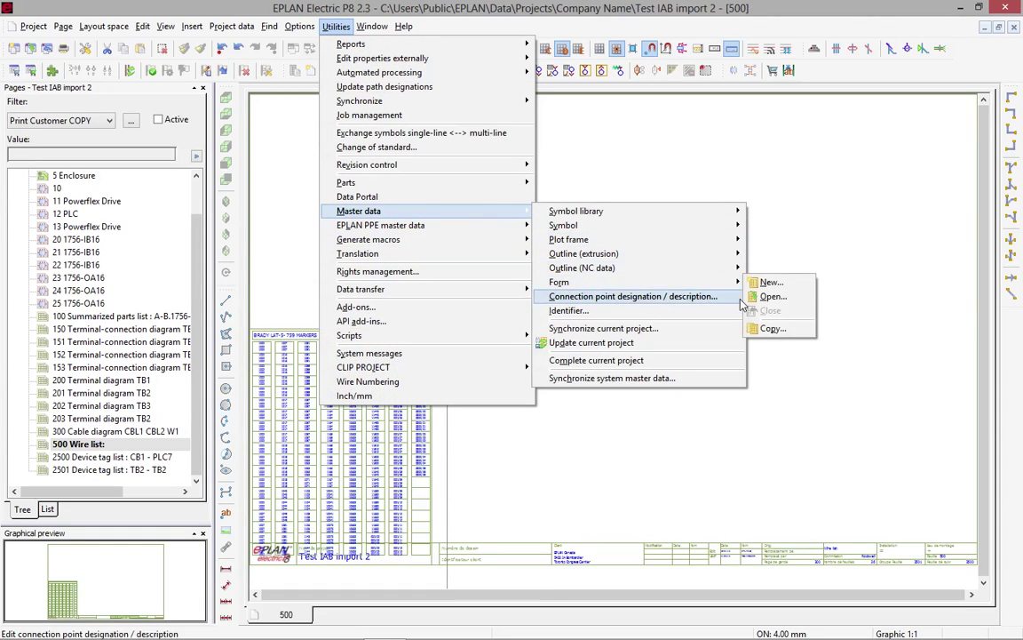
left_click(769, 297)
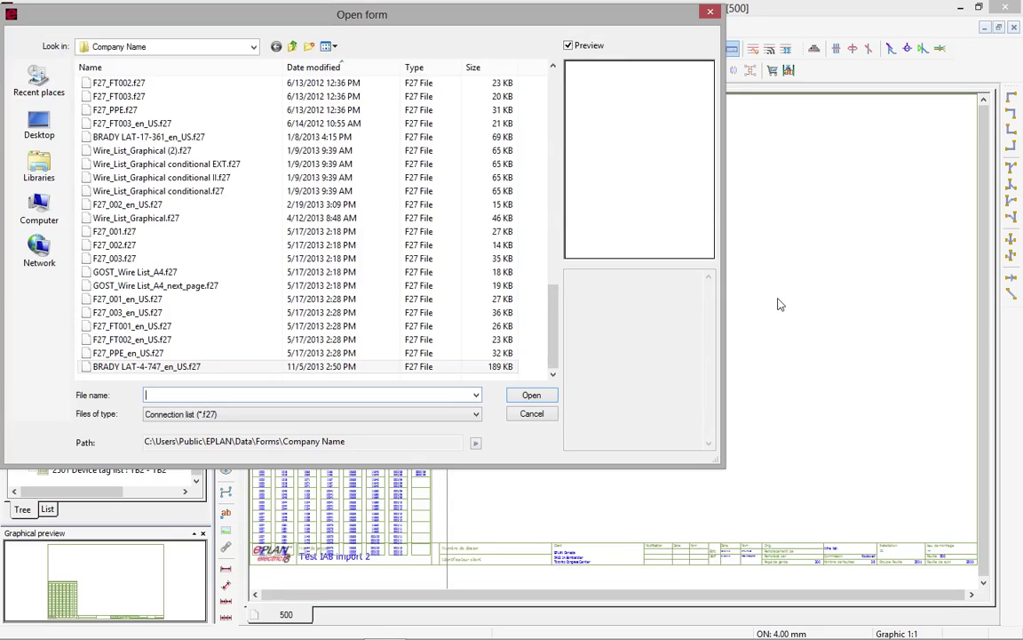
Step: Filter to Connection list (*.f27) forms and open BRADY LAT-5-759_en_US.f27 for editing
left_click(330, 415)
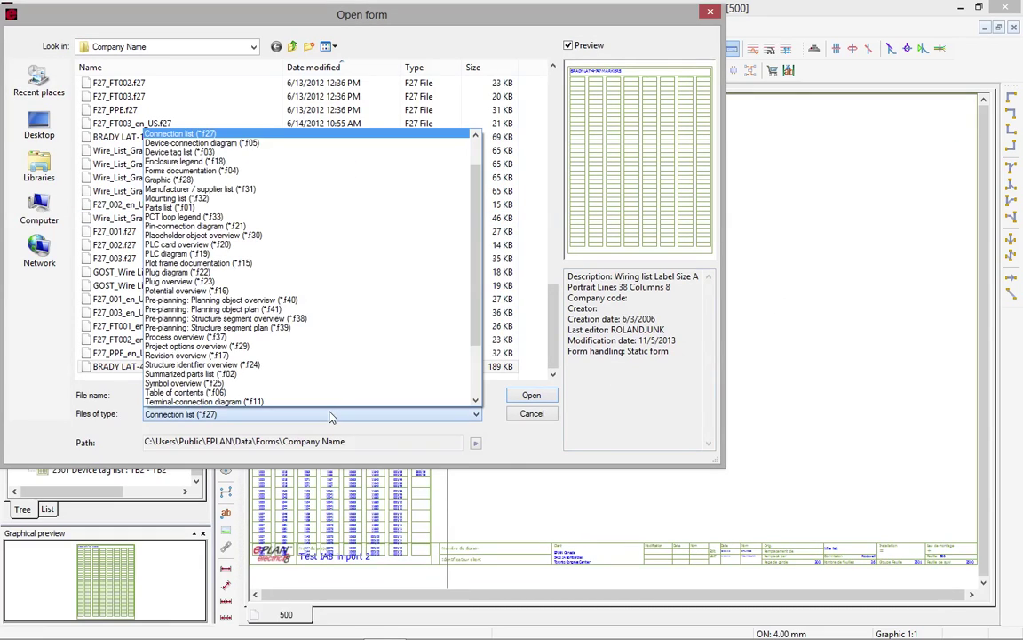
left_click(270, 124)
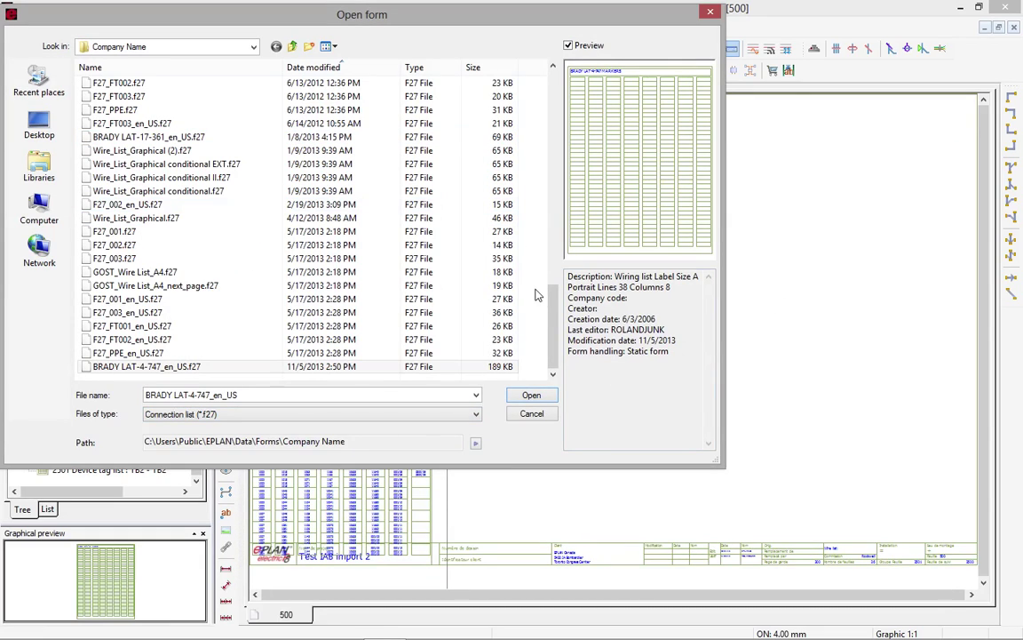
left_click_drag(552, 320, 554, 89)
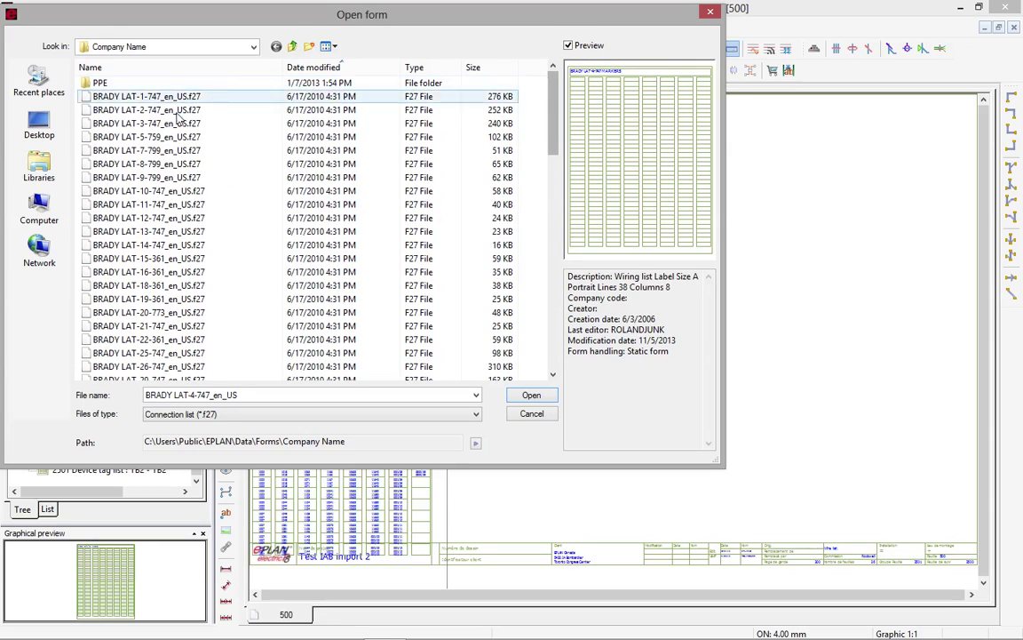
left_click(177, 137)
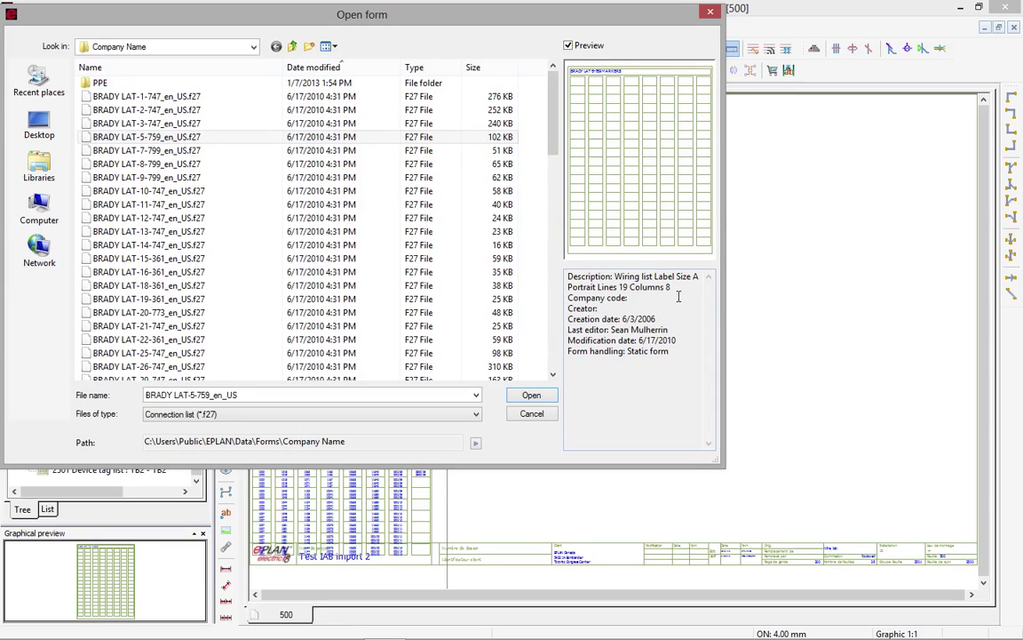
left_click(529, 396)
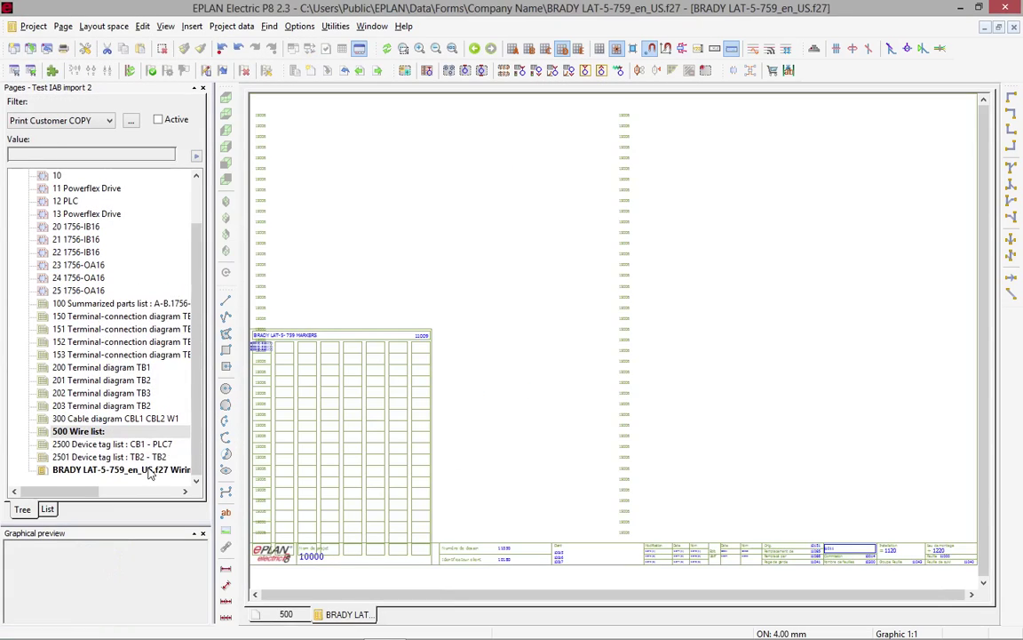
Step: Open the Brady form's properties from the form page's context menu
right_click(140, 469)
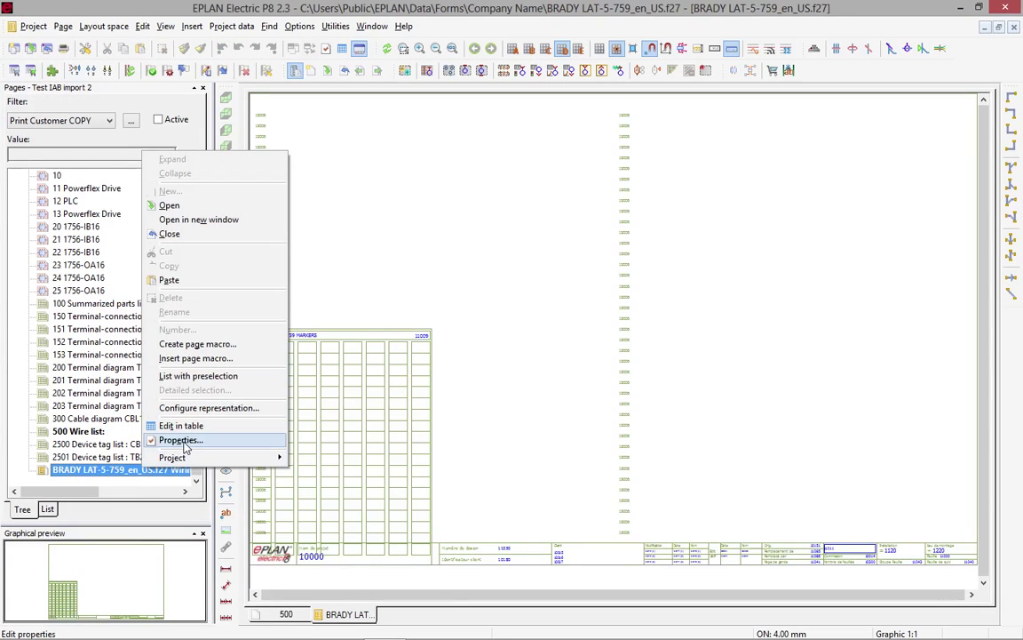
left_click(180, 440)
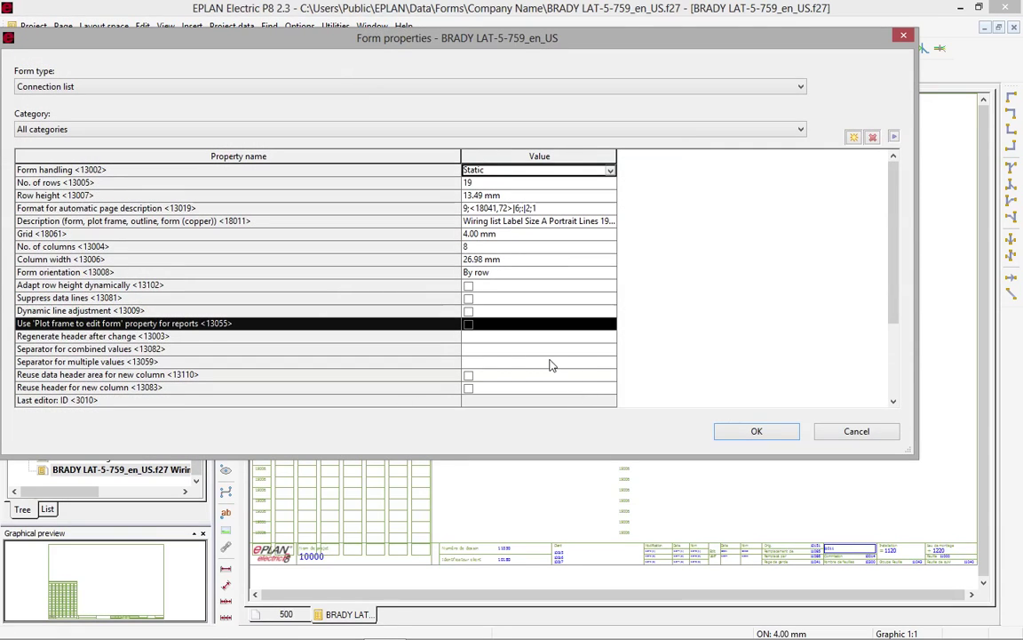
left_click_drag(895, 307, 896, 382)
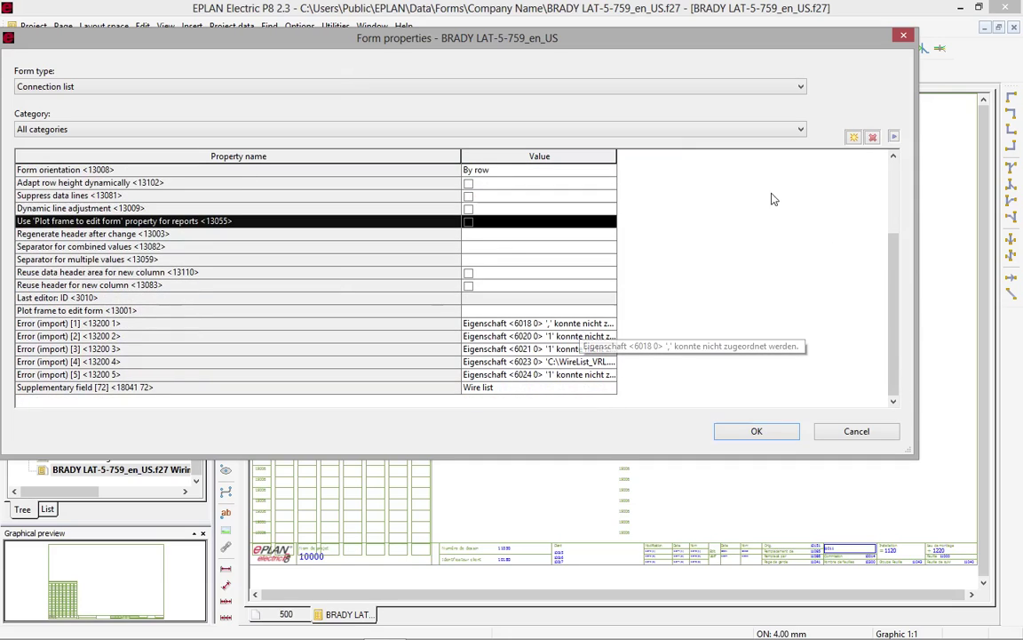
left_click(853, 138)
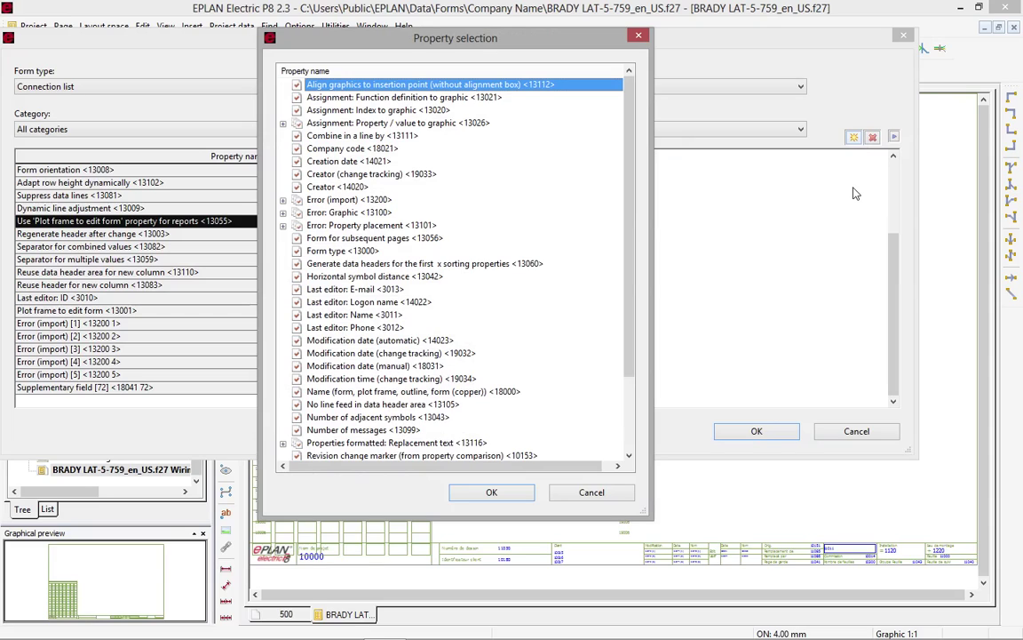
key("Escape")
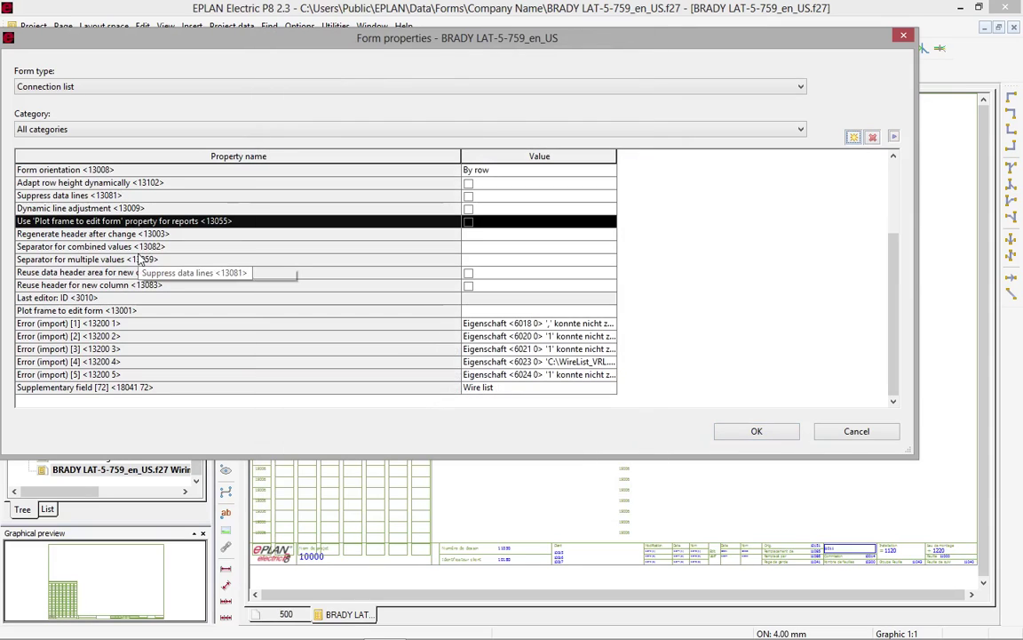
Step: Set 'Plot frame to edit form' to FN1_030_en_US, then browse the plot frame files
left_click(144, 310)
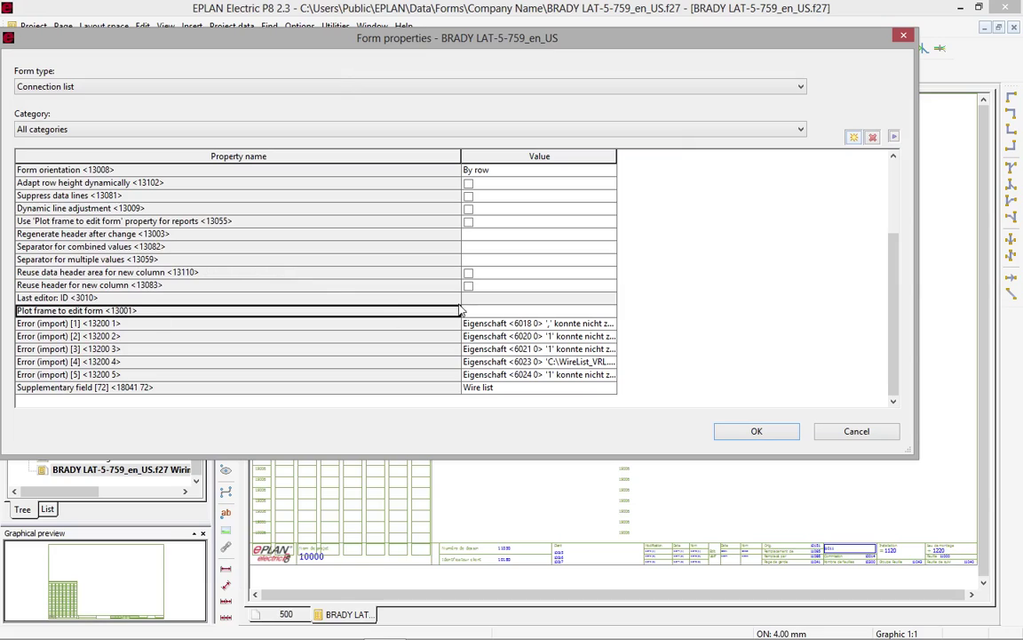
left_click(537, 311)
left_click(611, 311)
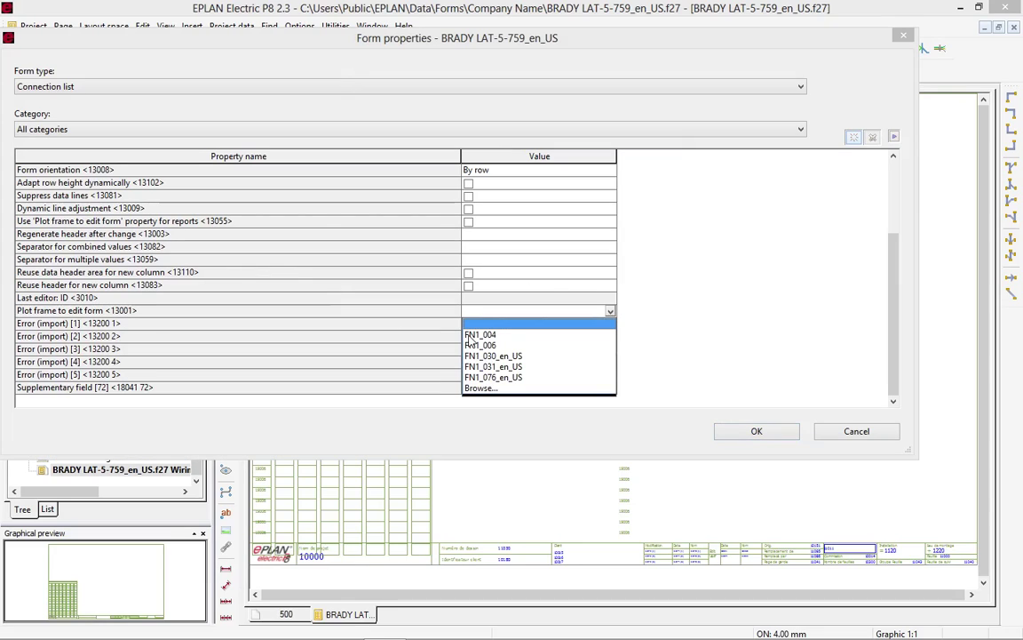
left_click(488, 356)
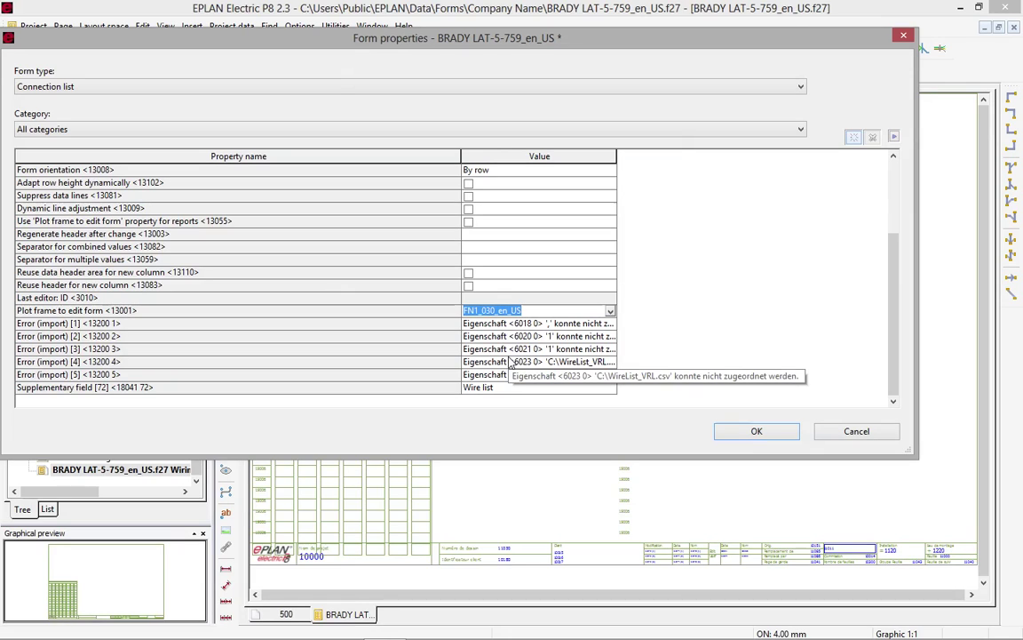
left_click(611, 311)
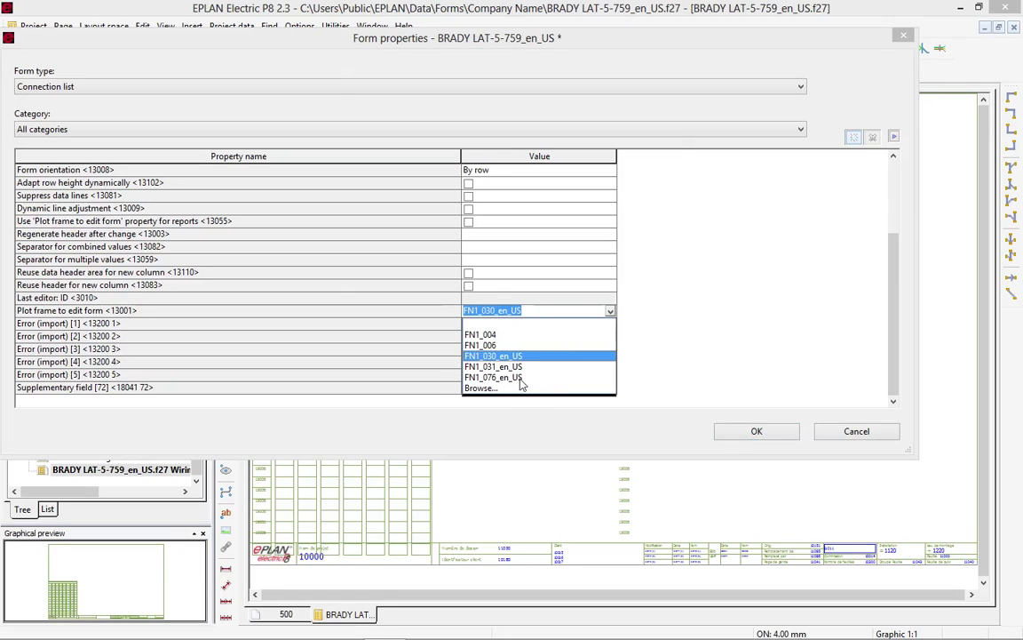
left_click(484, 388)
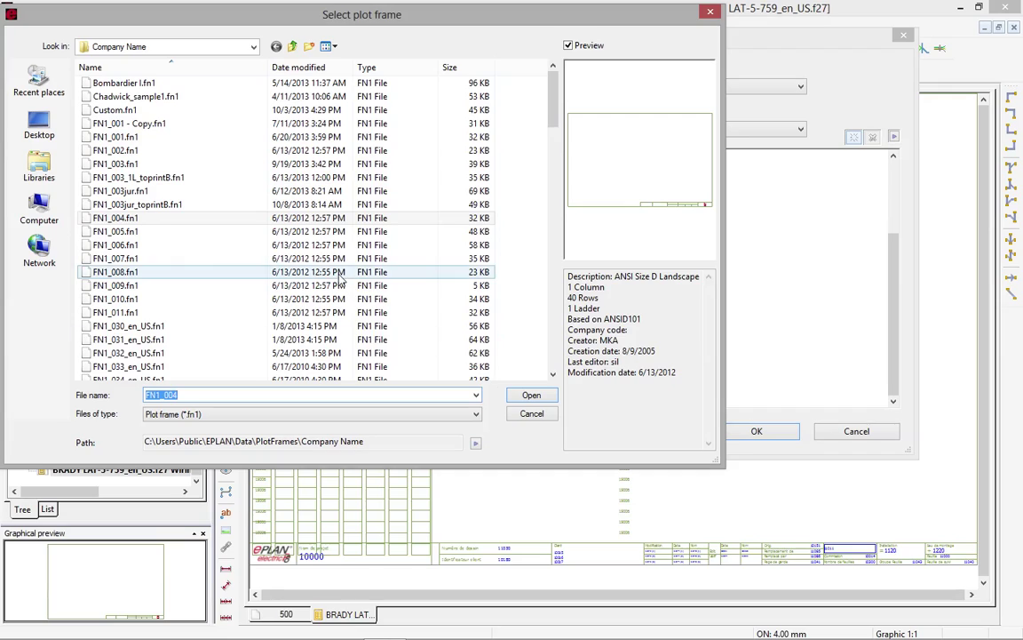
Step: Pick FN1_030_en_US.fn1, enable 'Use Plot frame to edit form property for reports', and accept
left_click(178, 326)
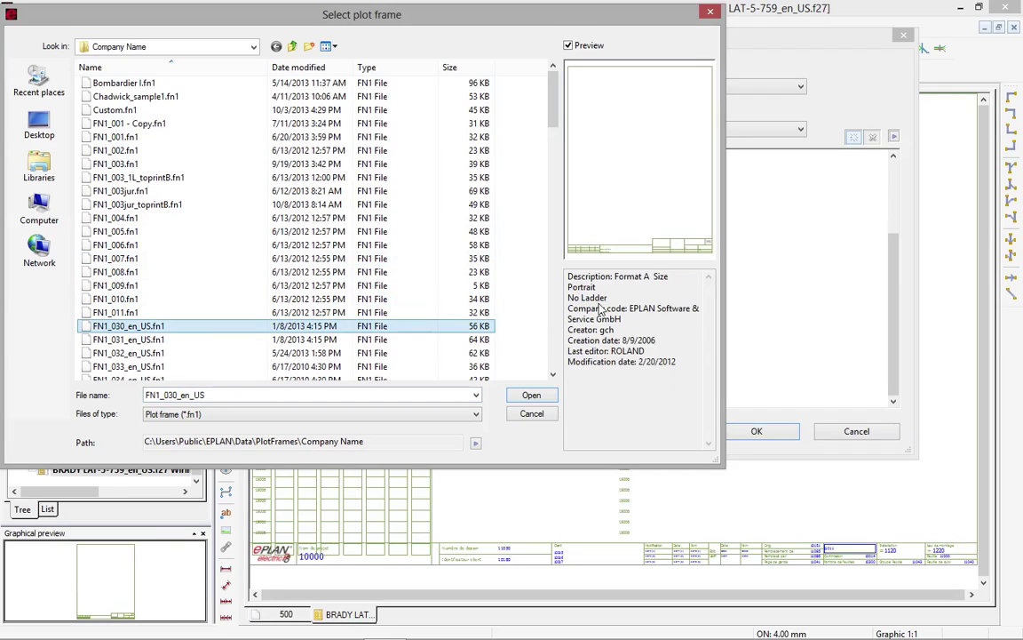
left_click(645, 276)
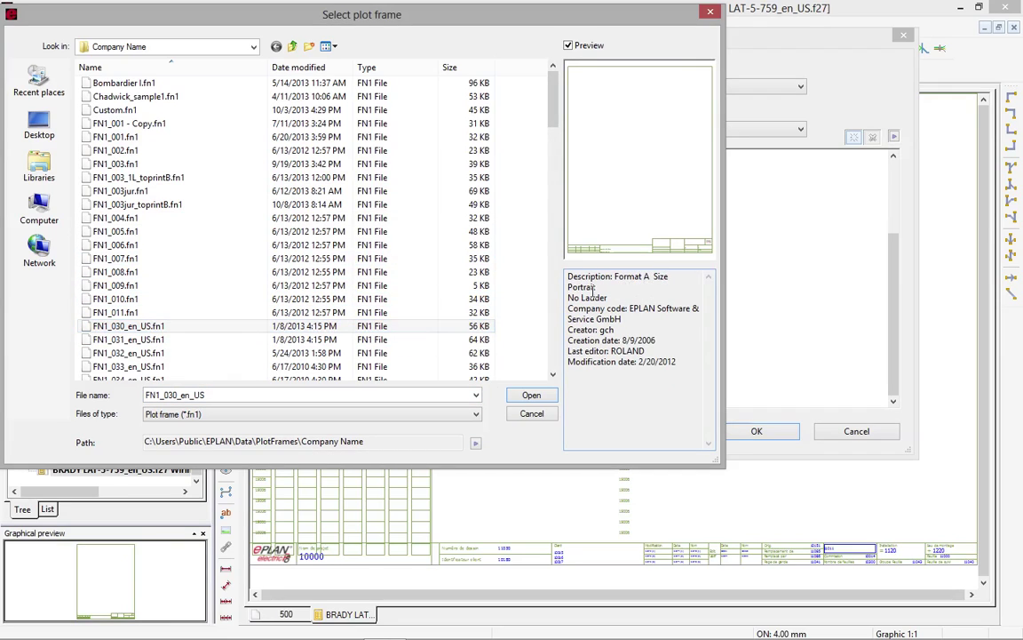
left_click(548, 396)
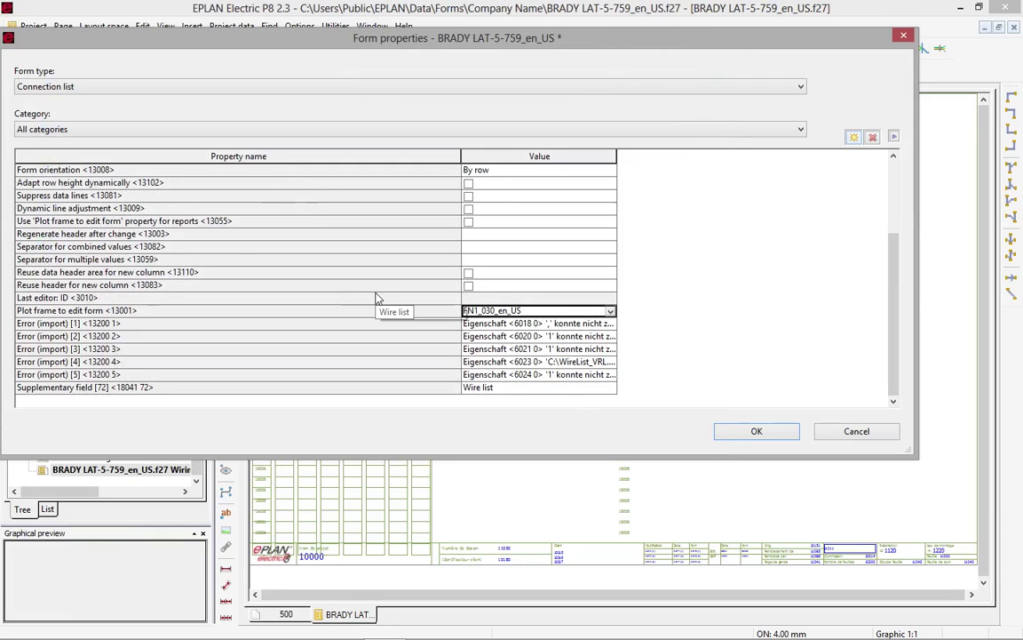
left_click(245, 222)
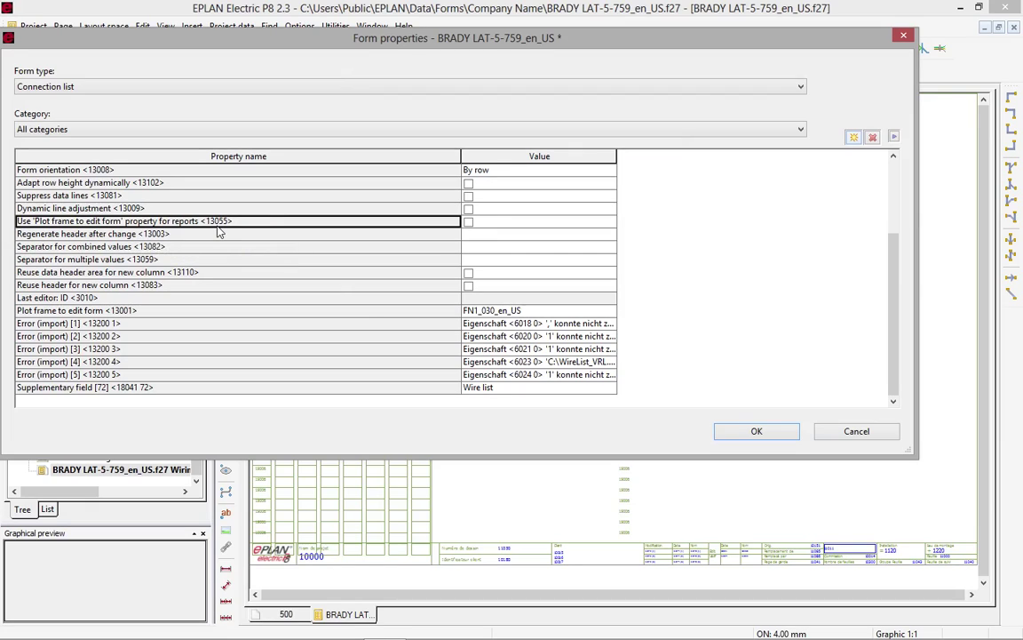
left_click(468, 221)
left_click(756, 432)
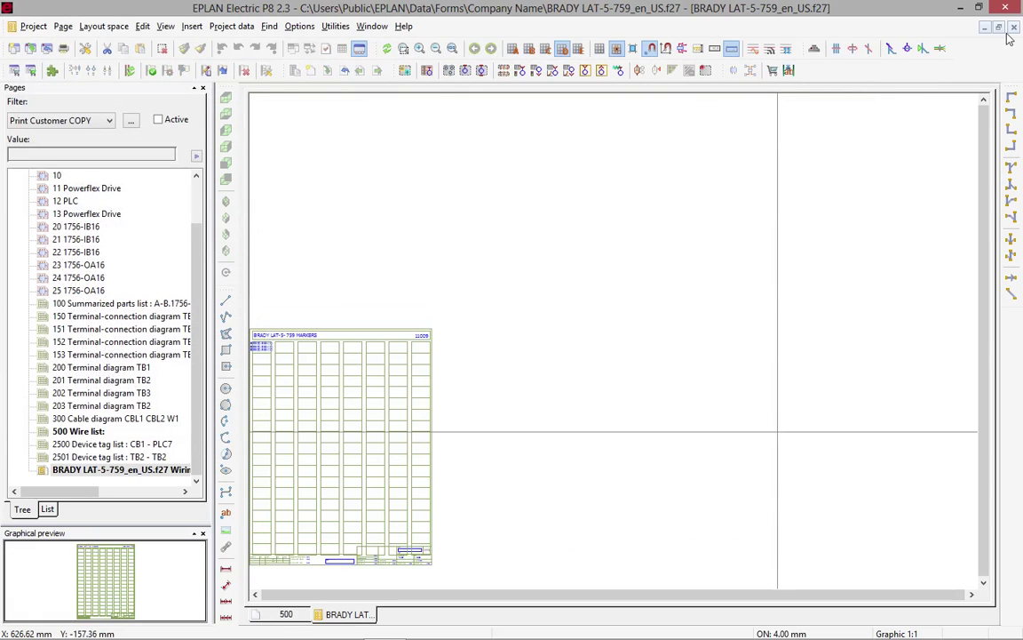
Step: Close the form editor, synchronize master data into the project, and reopen page 500 Wire list
left_click(1013, 27)
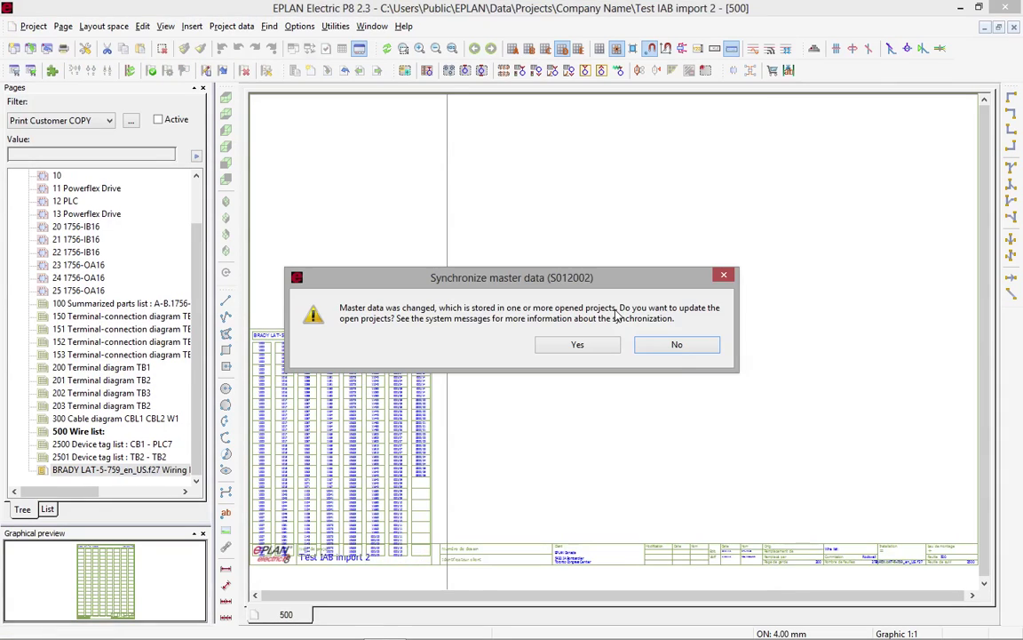
left_click(580, 346)
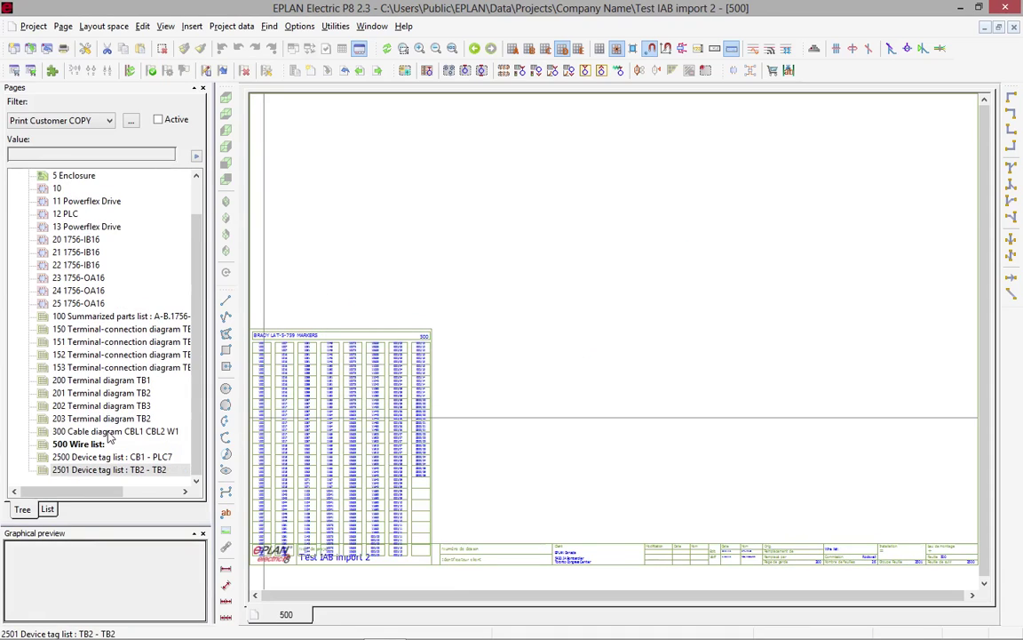
left_click(111, 431)
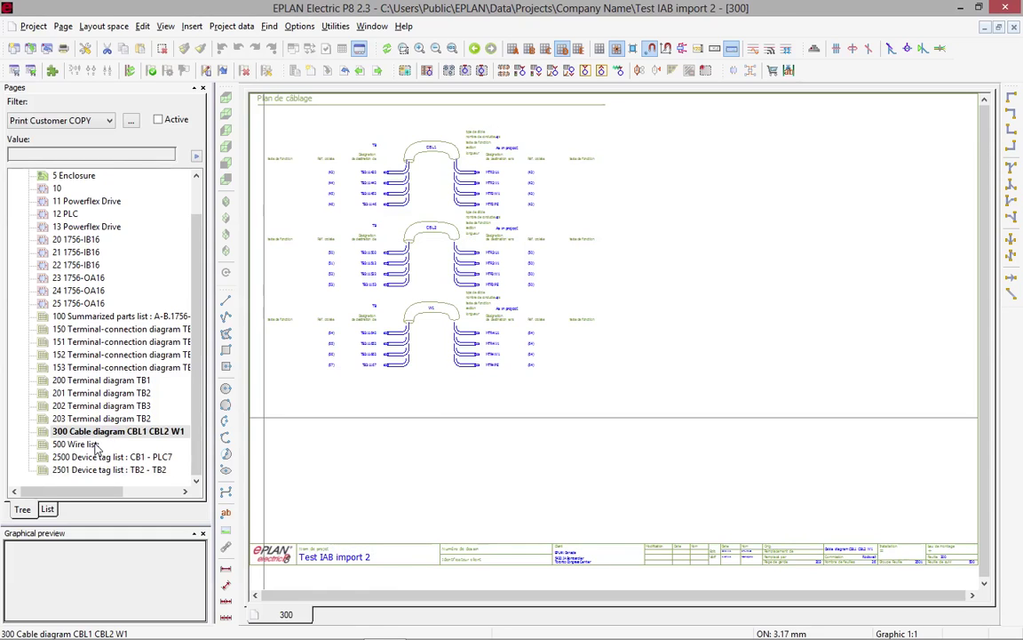
left_click(94, 444)
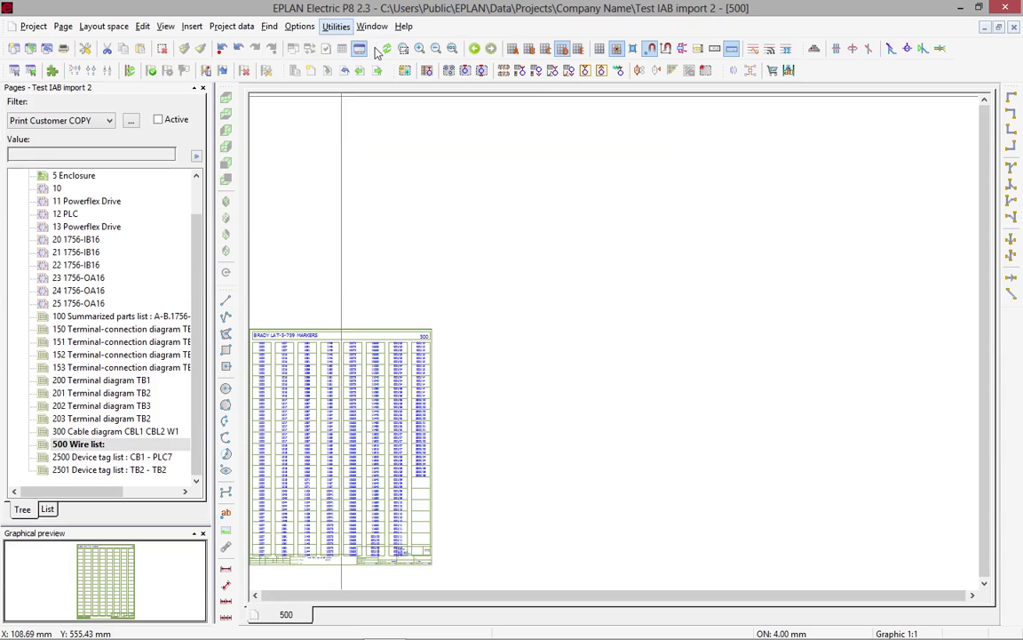
Step: Regenerate the Connection list report from Utilities > Reports > Generate and close Reports
left_click(336, 27)
mouse_move(355, 43)
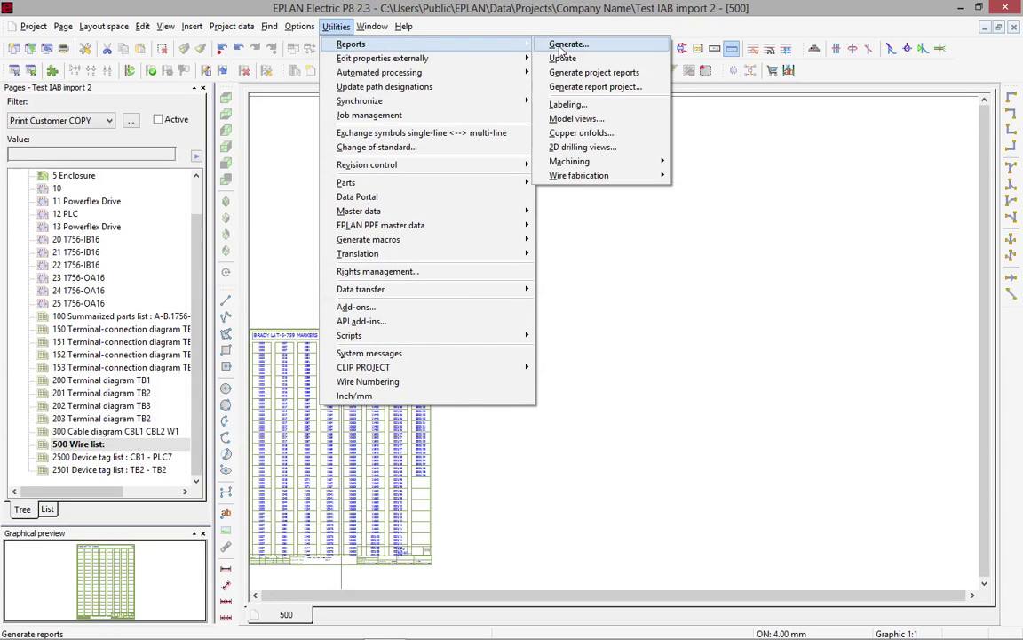
left_click(573, 43)
left_click(90, 89)
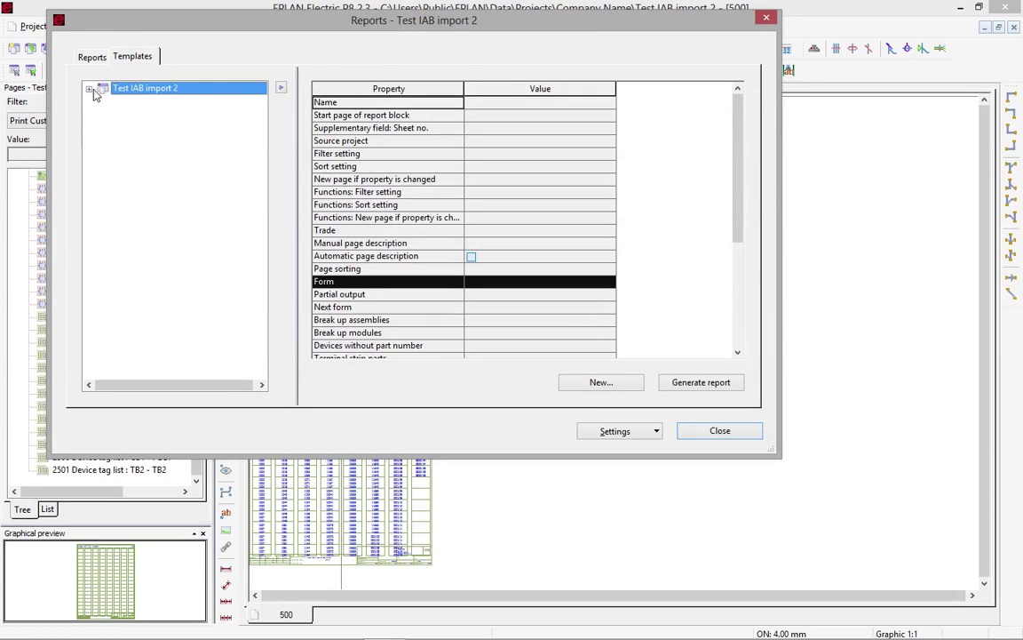
left_click(142, 113)
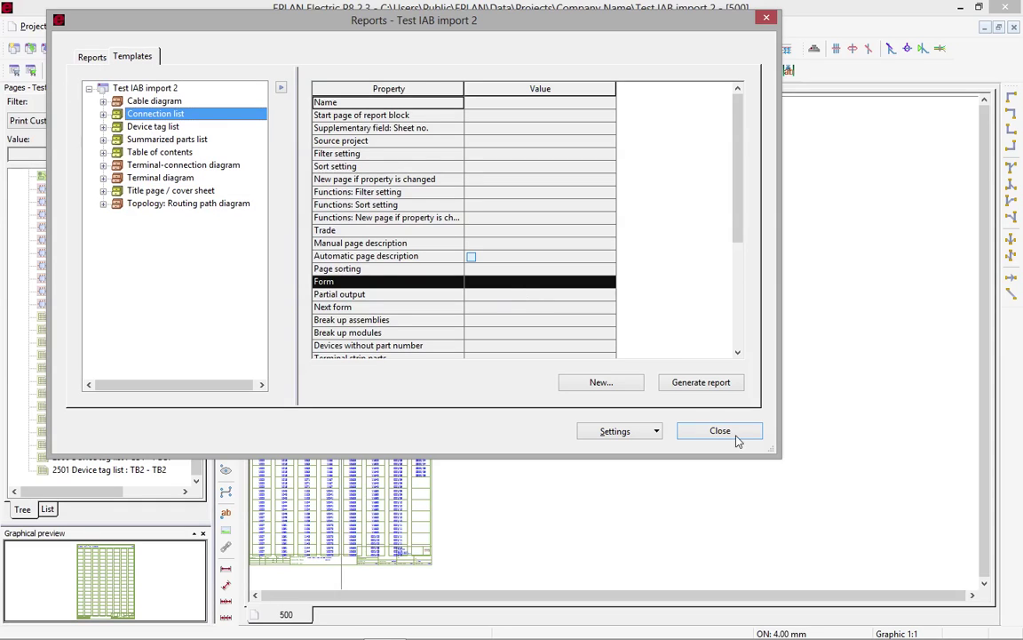
left_click(688, 382)
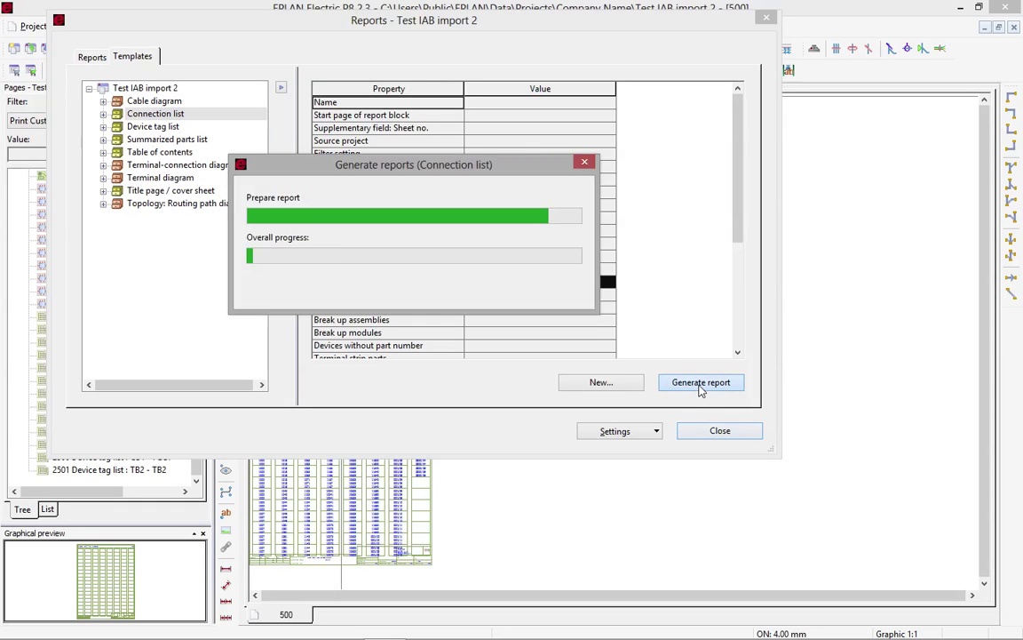
left_click(719, 430)
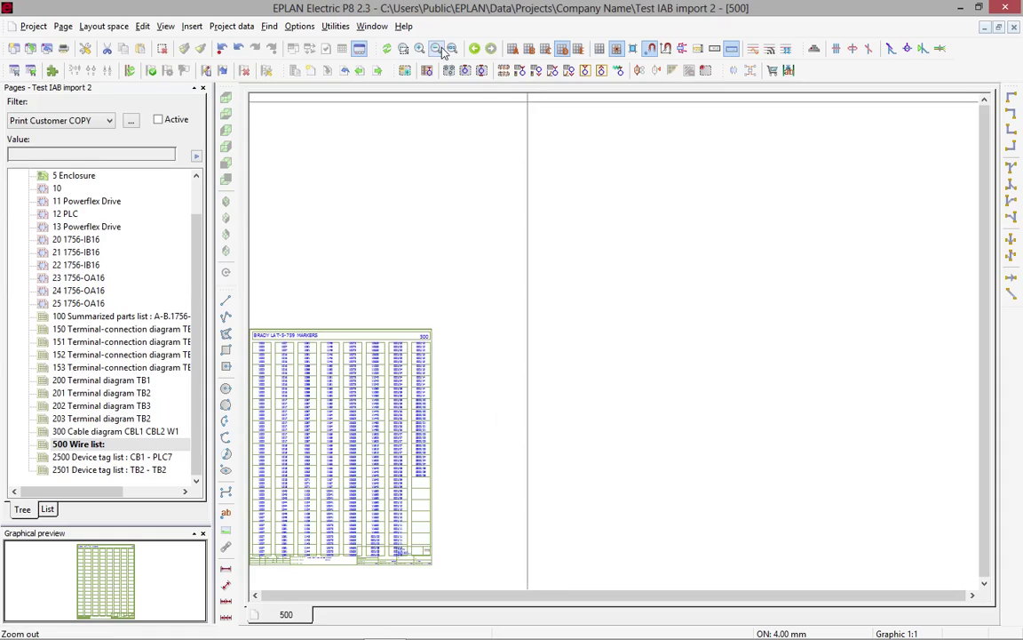
Step: Zoom the wire list page to fit, then switch to Safari
left_click(441, 49)
left_click(453, 51)
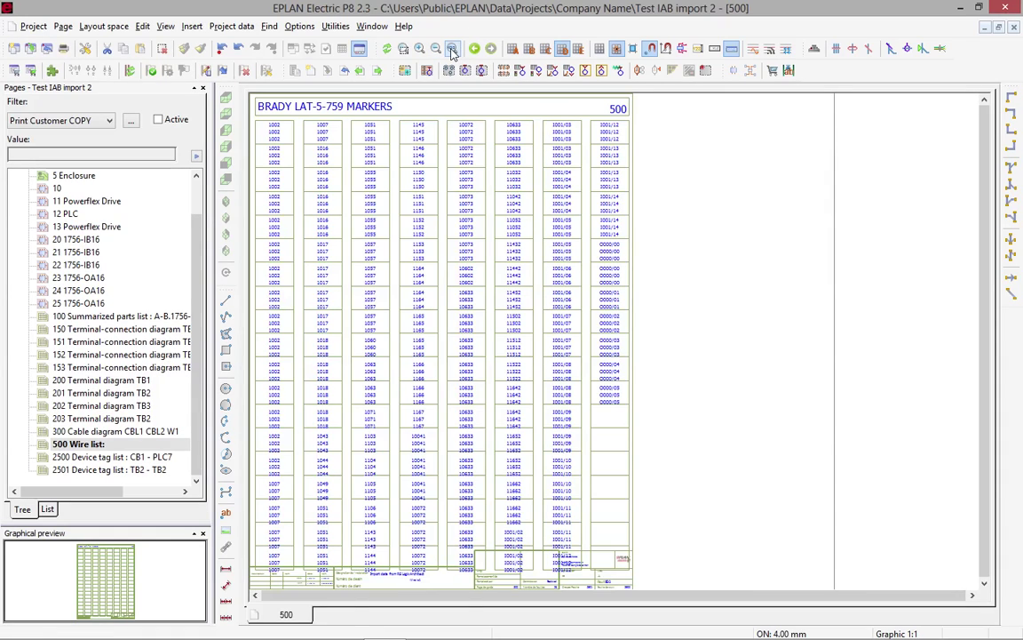
key("super+Tab")
key("super+Tab")
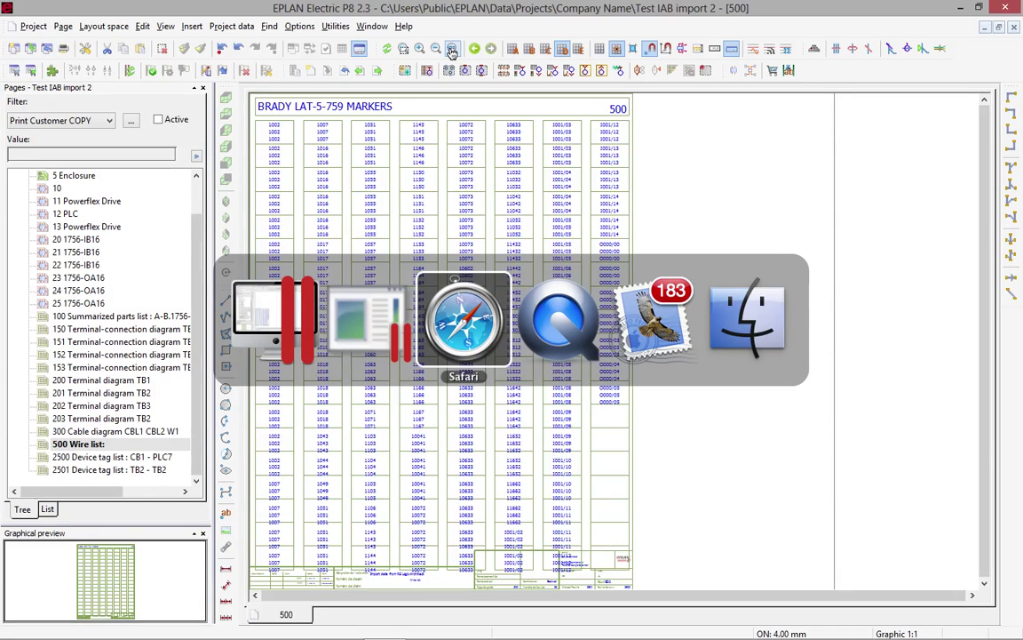